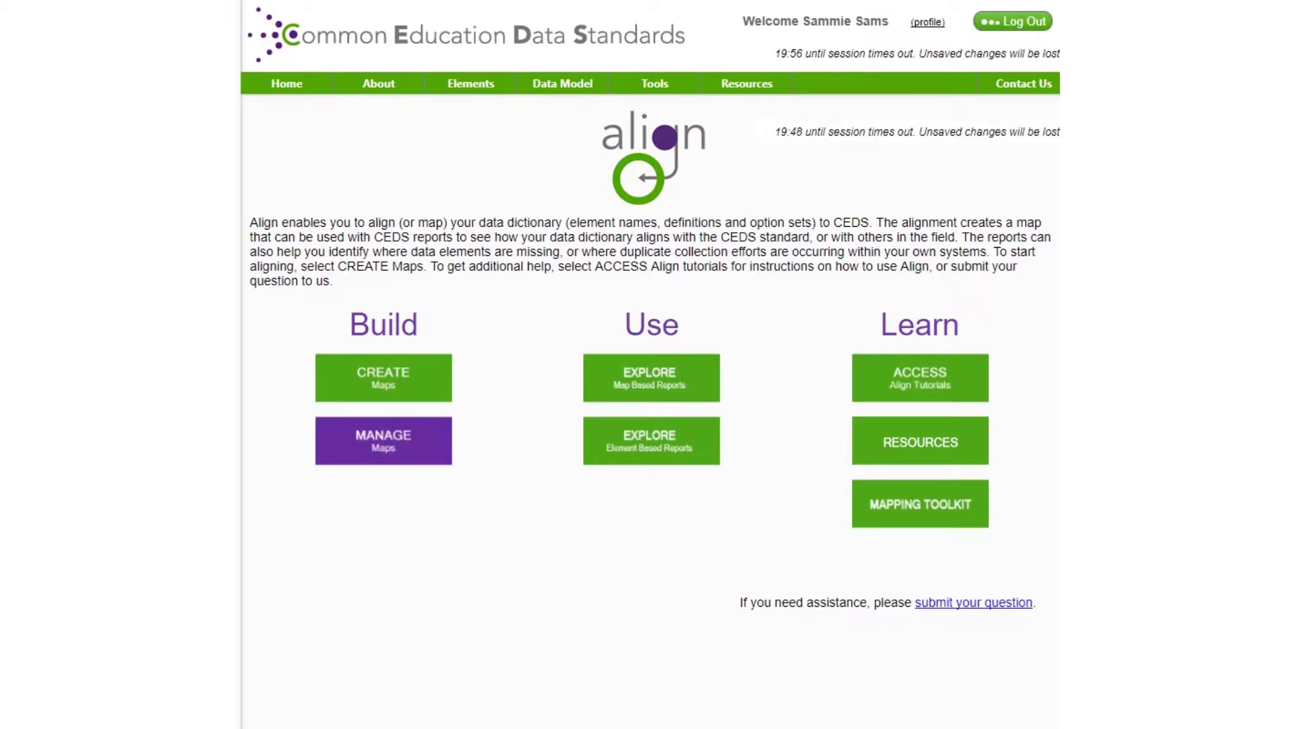
# Step: Open A Tutorial Map from the managed maps and go to its data dictionary upload
pyautogui.click(383, 440)
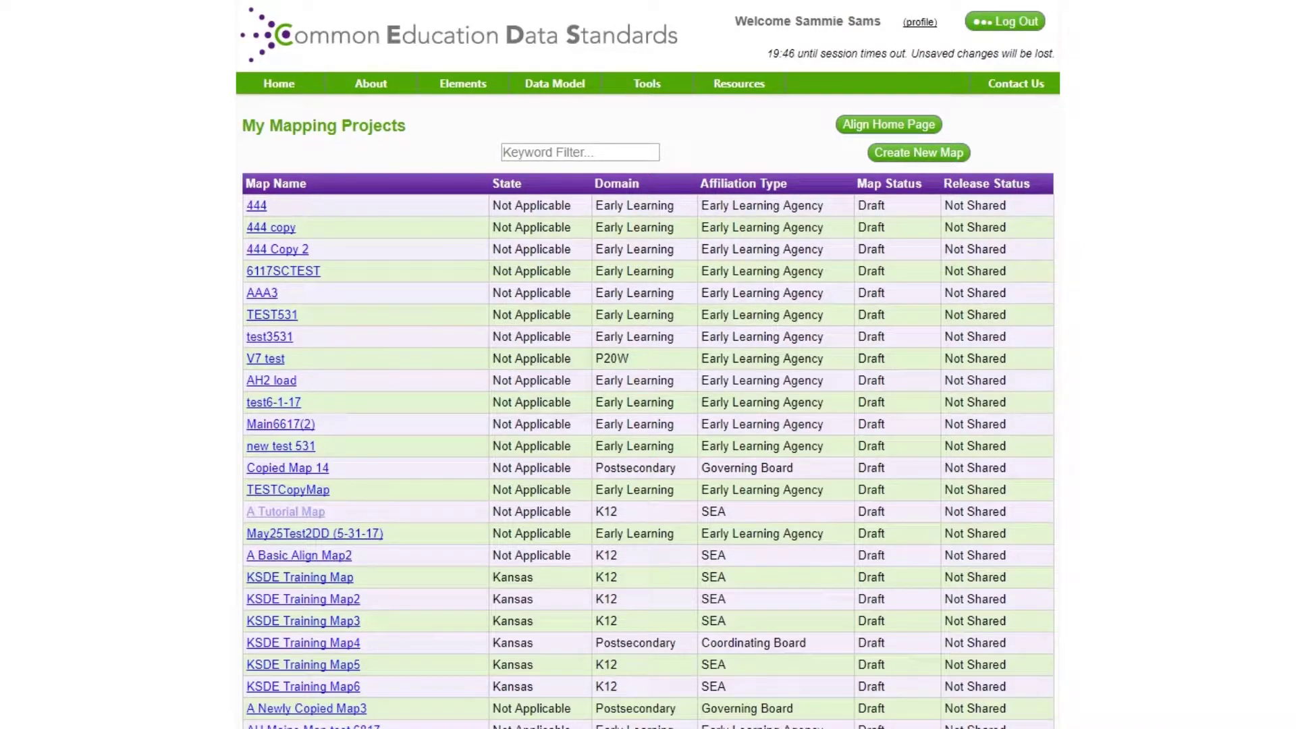
pyautogui.click(285, 512)
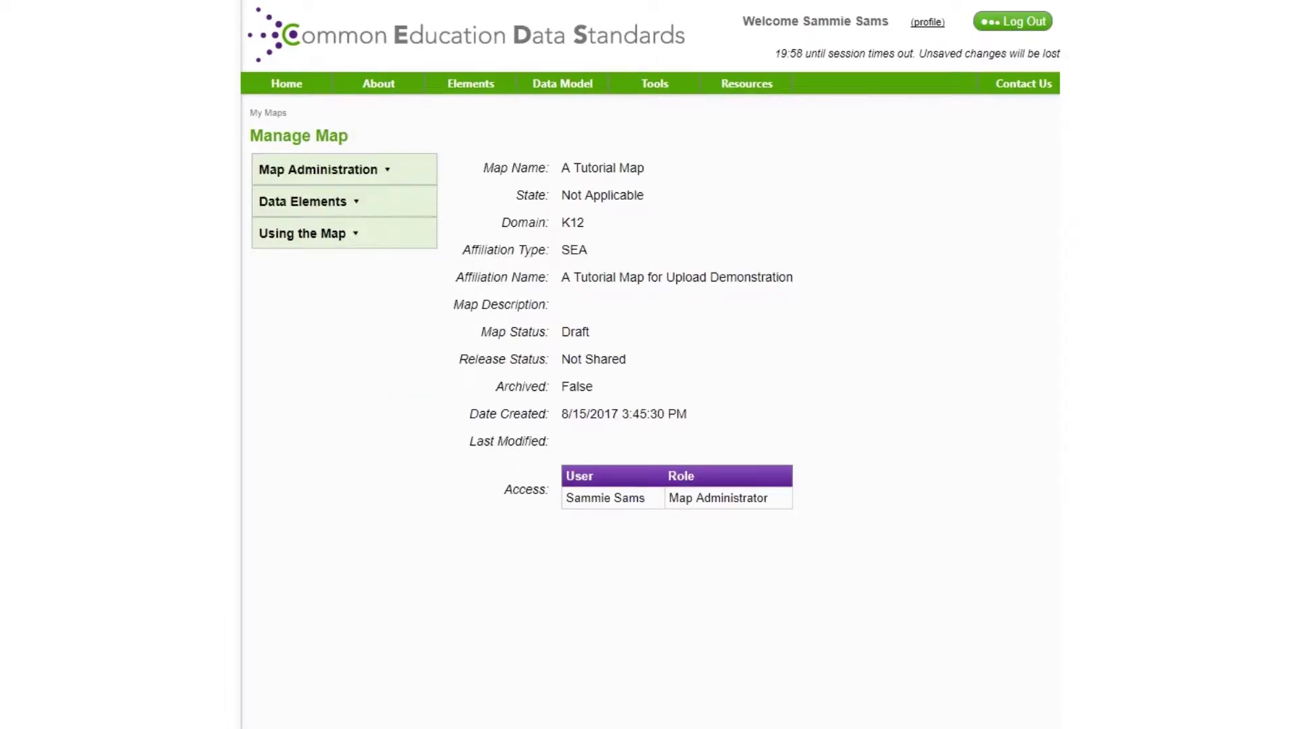
pyautogui.moveTo(343, 201)
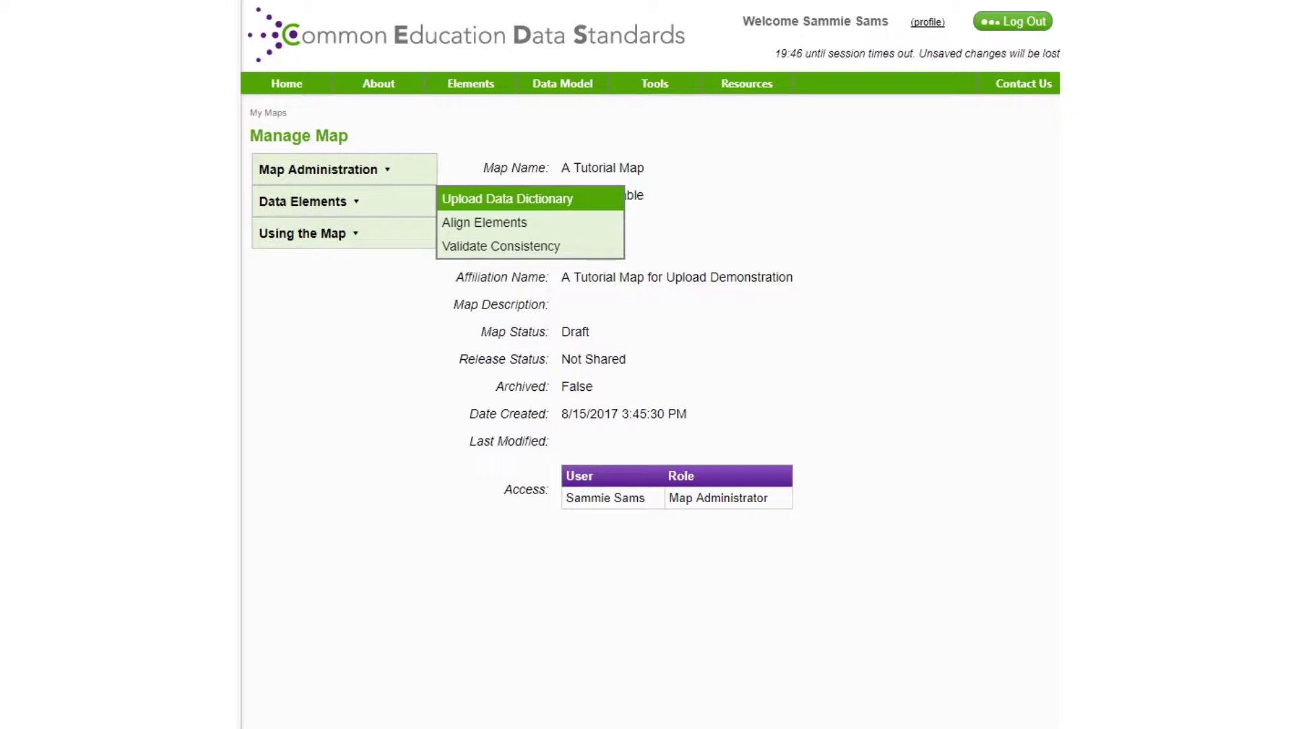
pyautogui.click(508, 198)
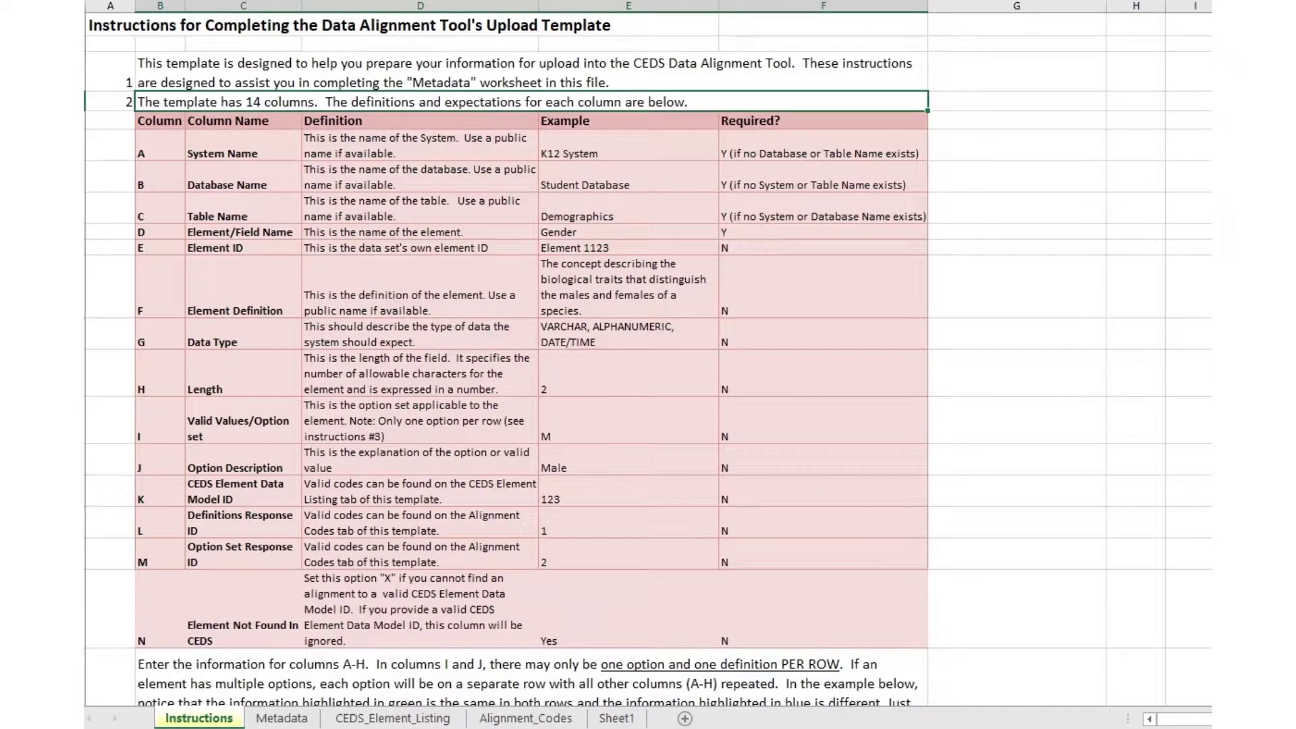
# Step: Review the upload template's instructions, including the column definitions and the option set examples
pyautogui.scroll(-10, 648, 364)
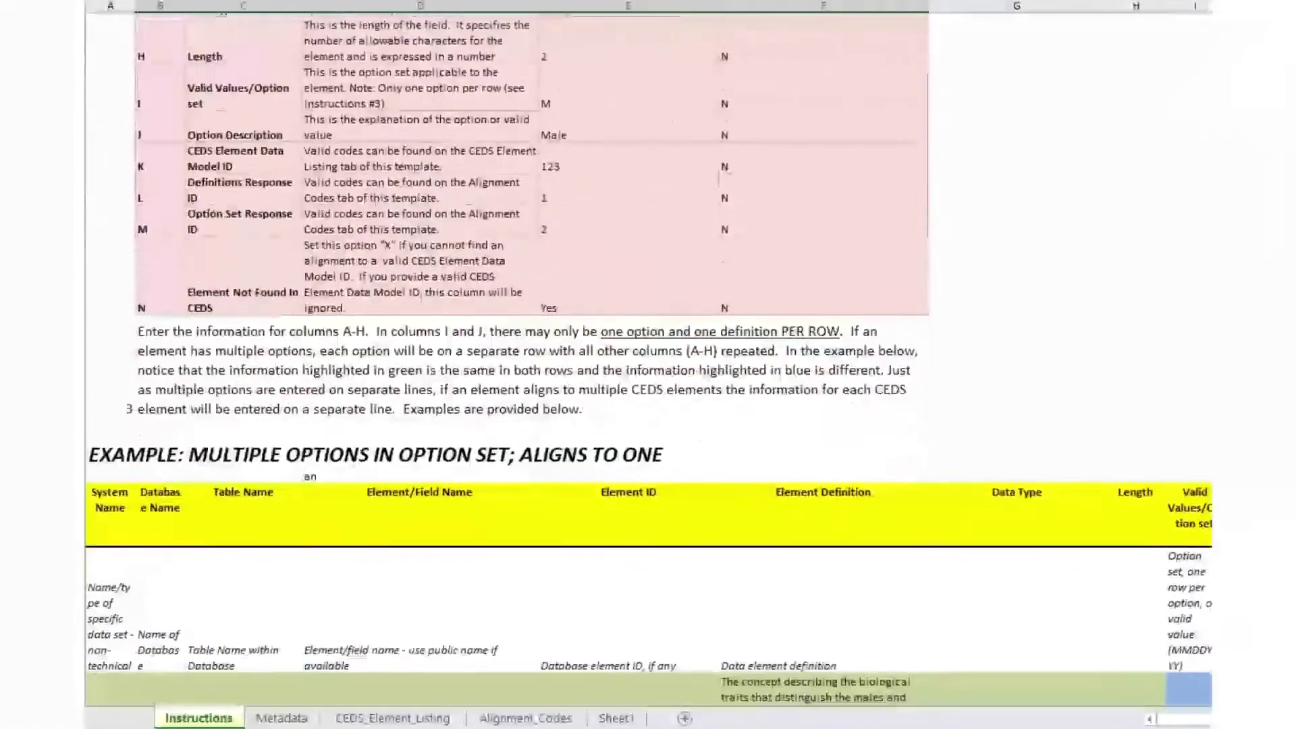
pyautogui.scroll(-3, 648, 364)
pyautogui.scroll(4, 648, 364)
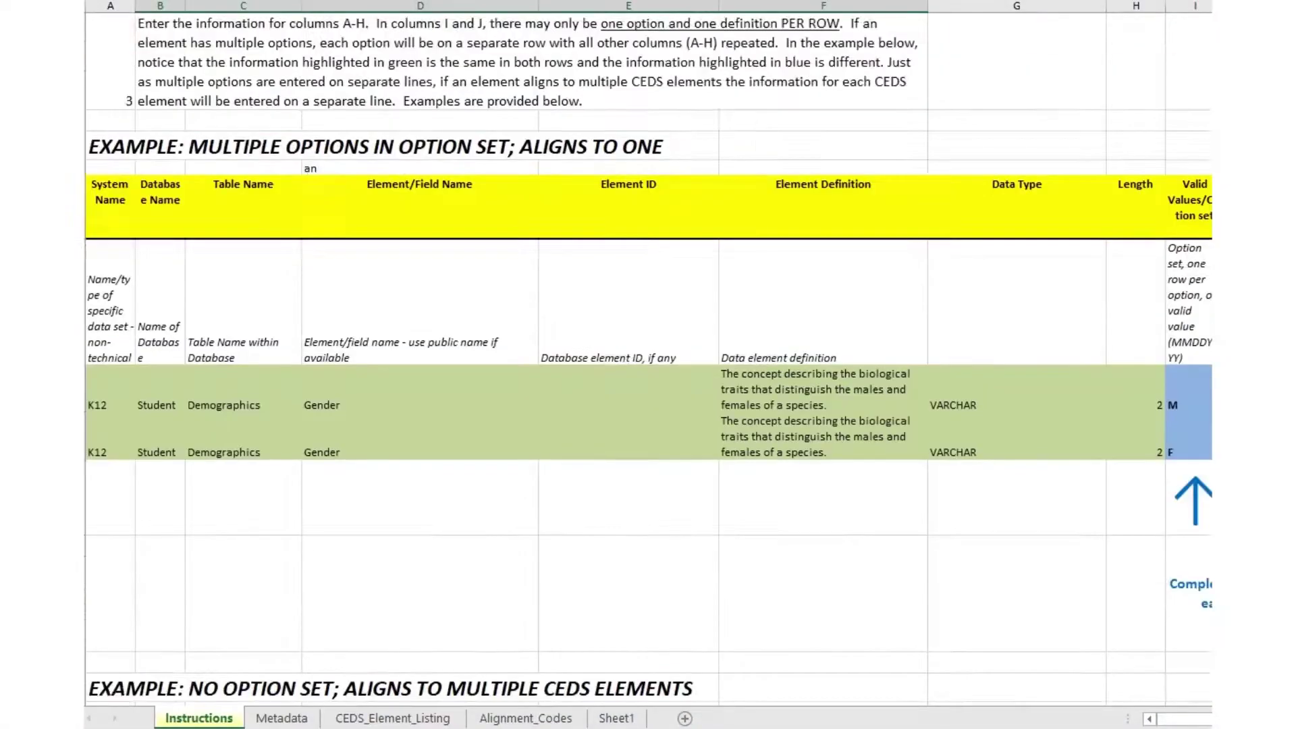
pyautogui.scroll(9, 648, 365)
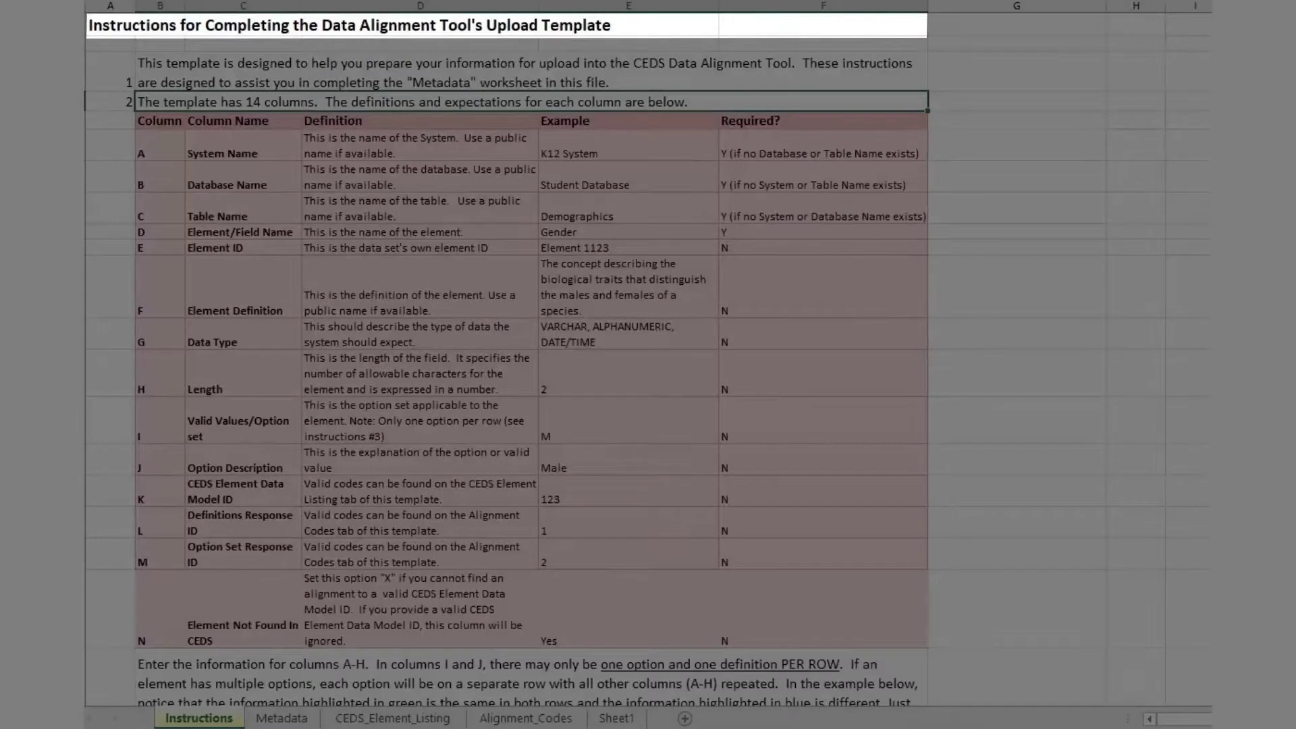
# Step: In the Metadata sheet's first row, enter system Community Colleges, database Student, table Demographics and element name Gender
pyautogui.click(281, 718)
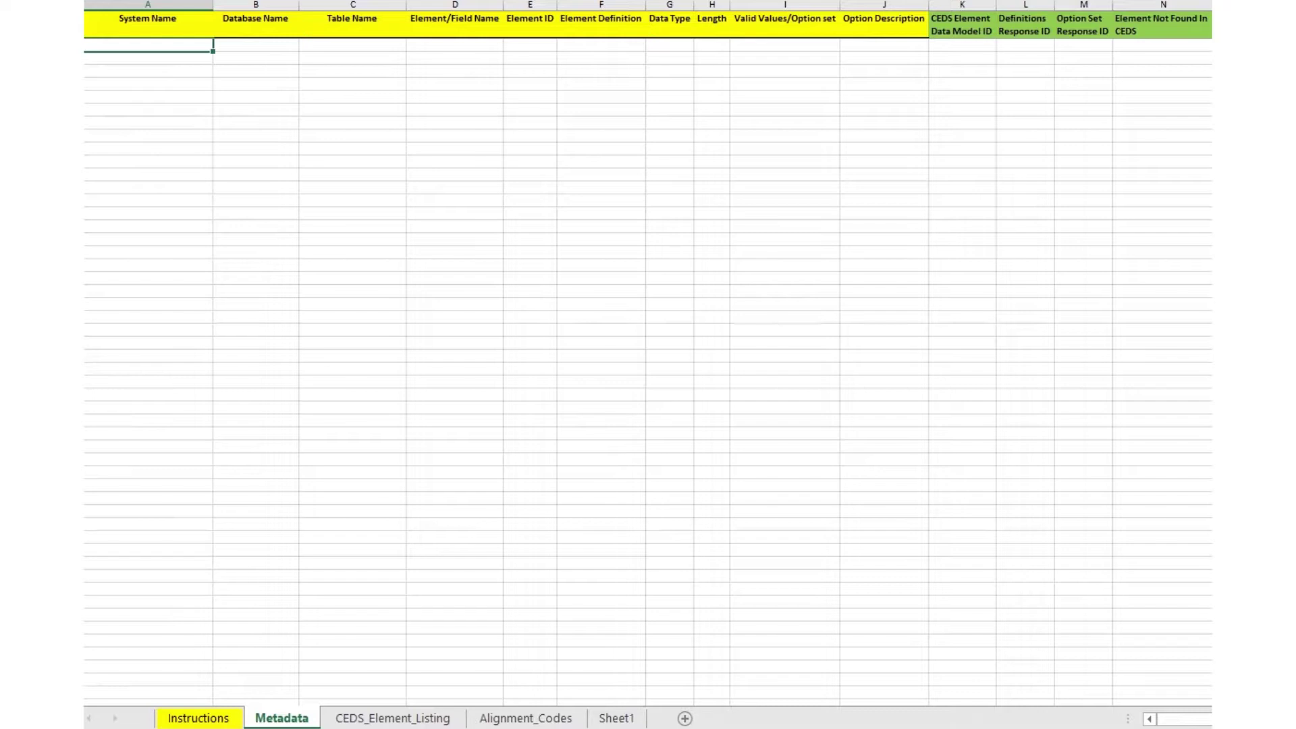
pyautogui.write('Community Colleges')
pyautogui.click(256, 46)
pyautogui.write('Student')
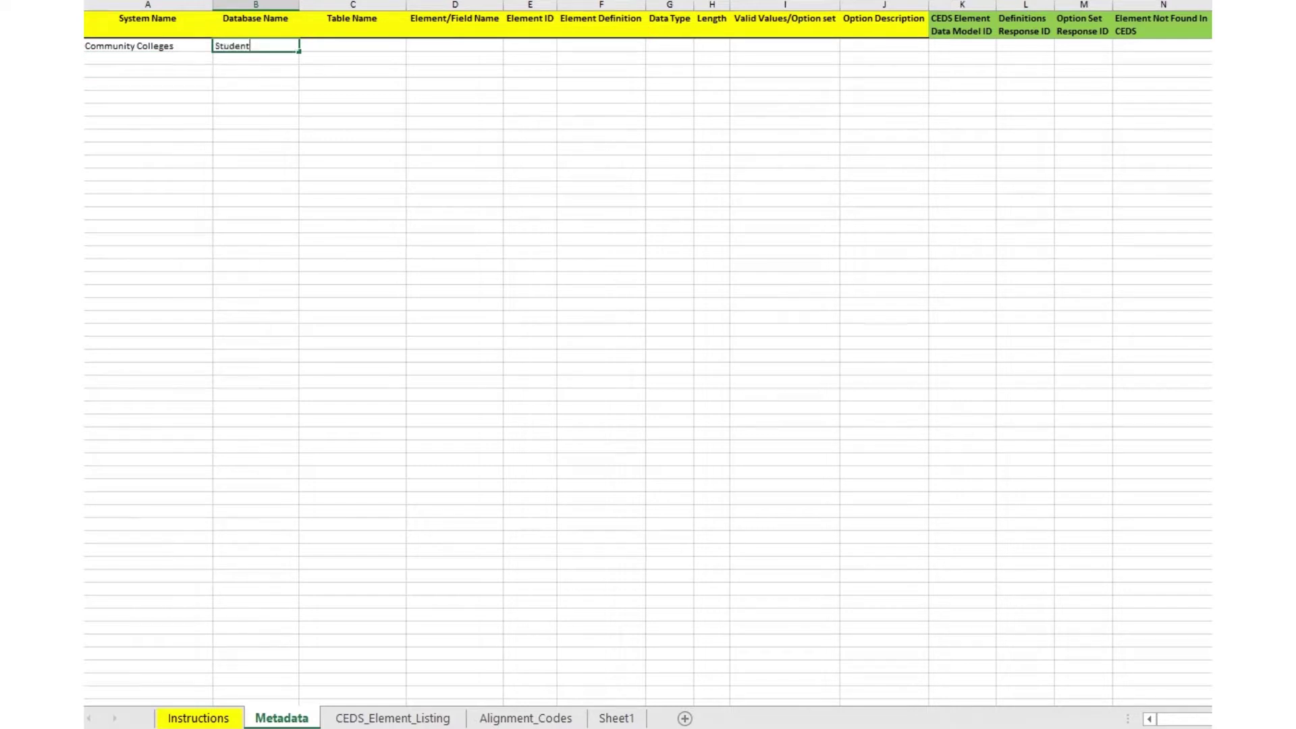
pyautogui.click(352, 46)
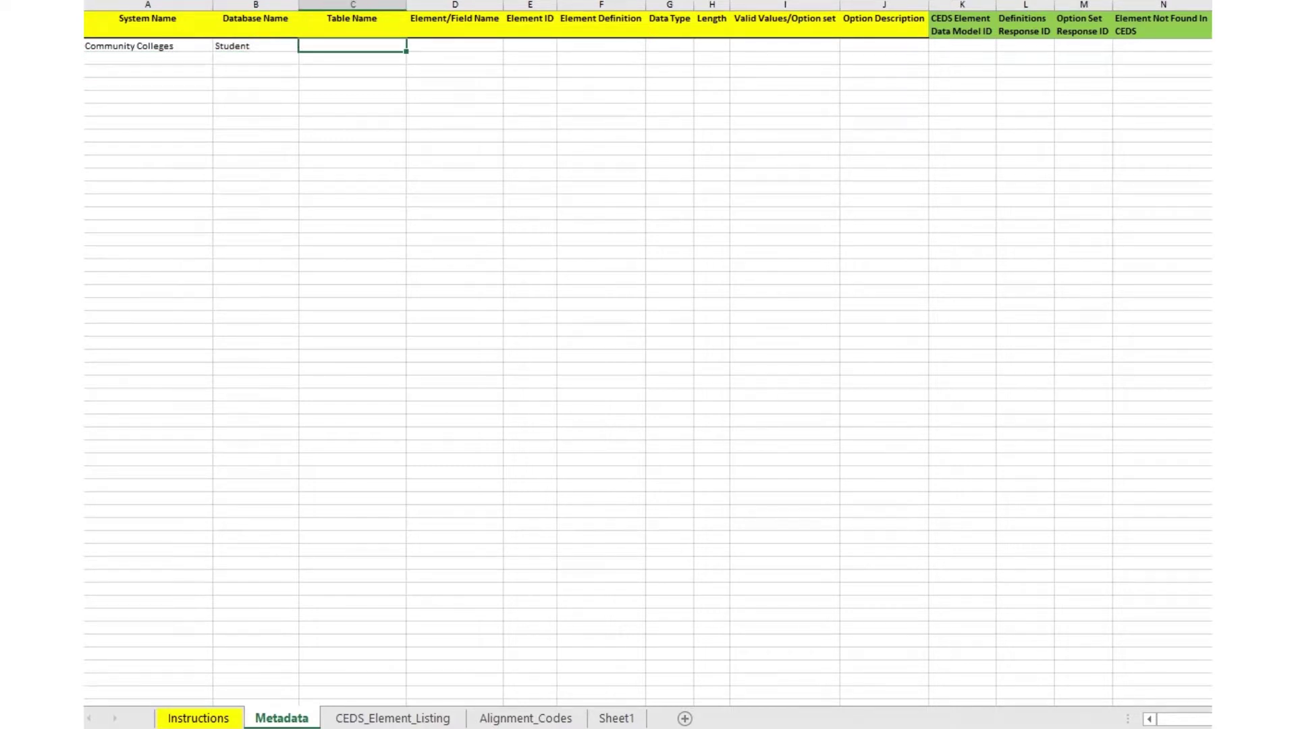
pyautogui.write('Demographics')
pyautogui.click(455, 45)
pyautogui.write('Gender')
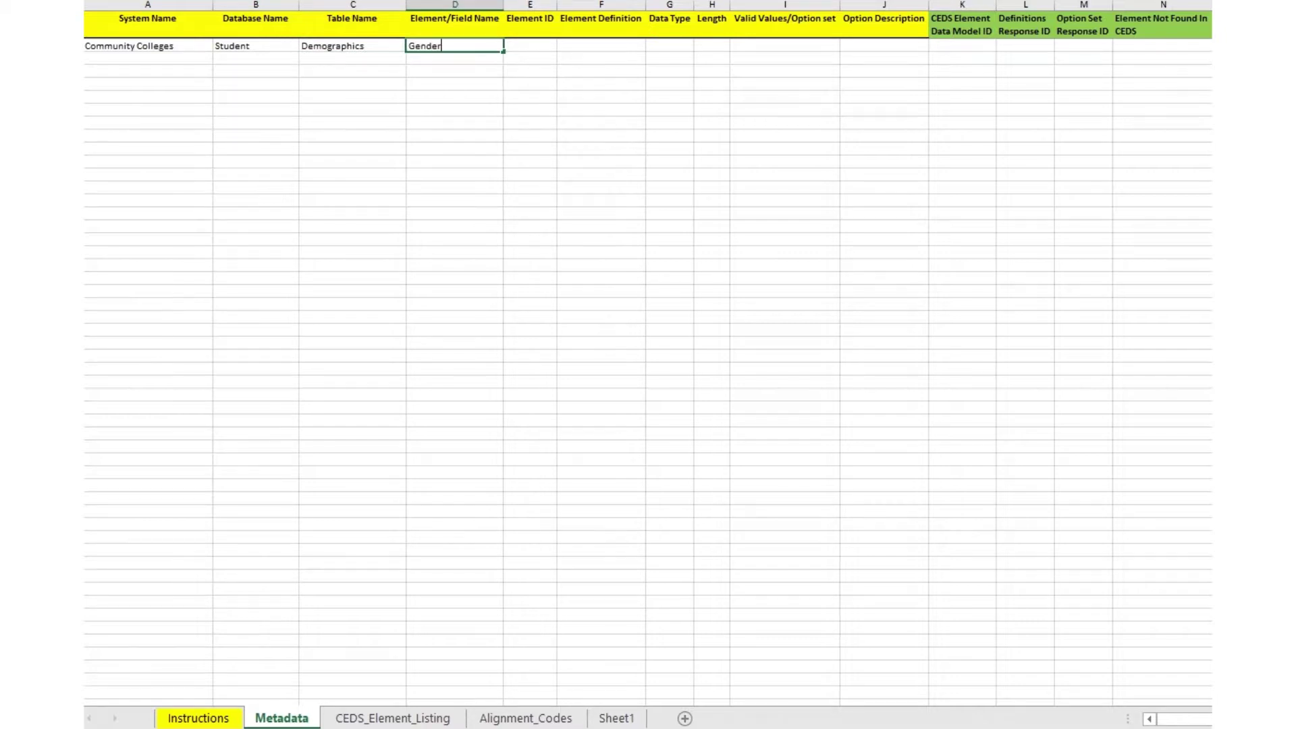
# Step: Complete the Gender row with element ID 1, definition "The student's gender", data type Alpha and length 1
pyautogui.click(530, 45)
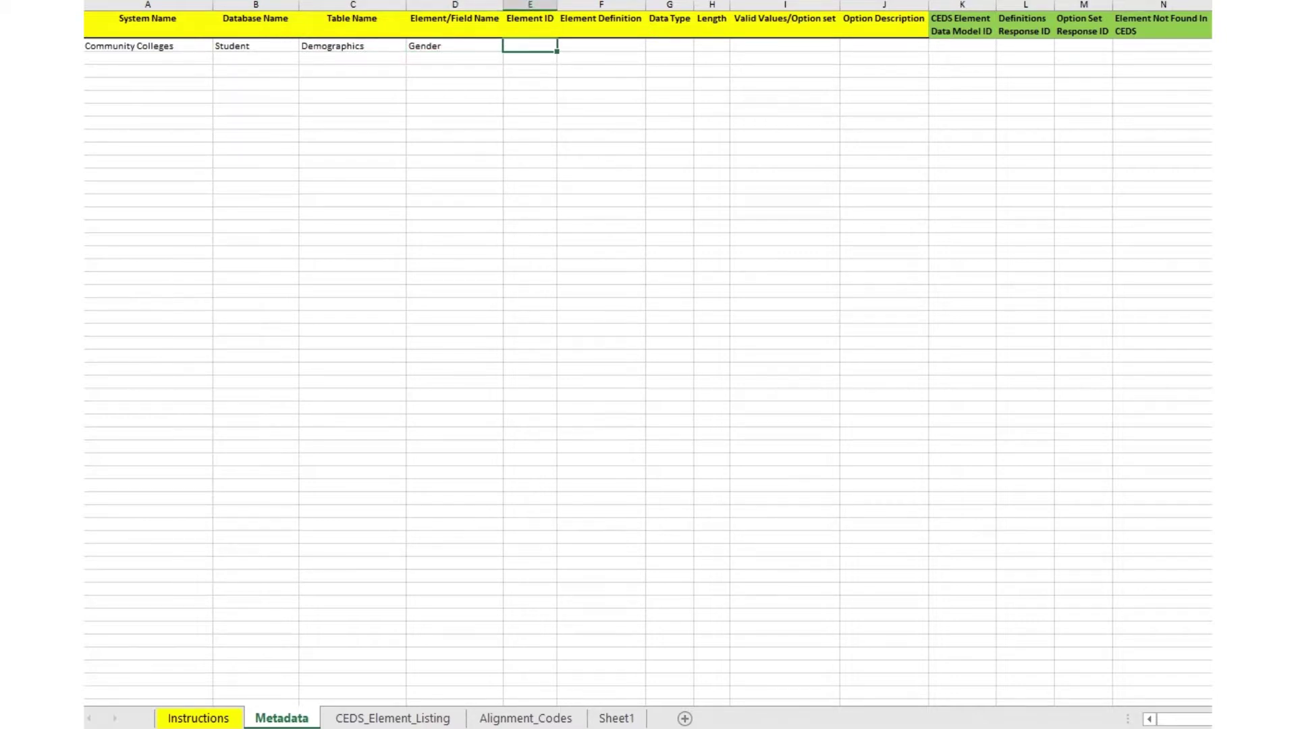
pyautogui.write('1')
pyautogui.click(601, 45)
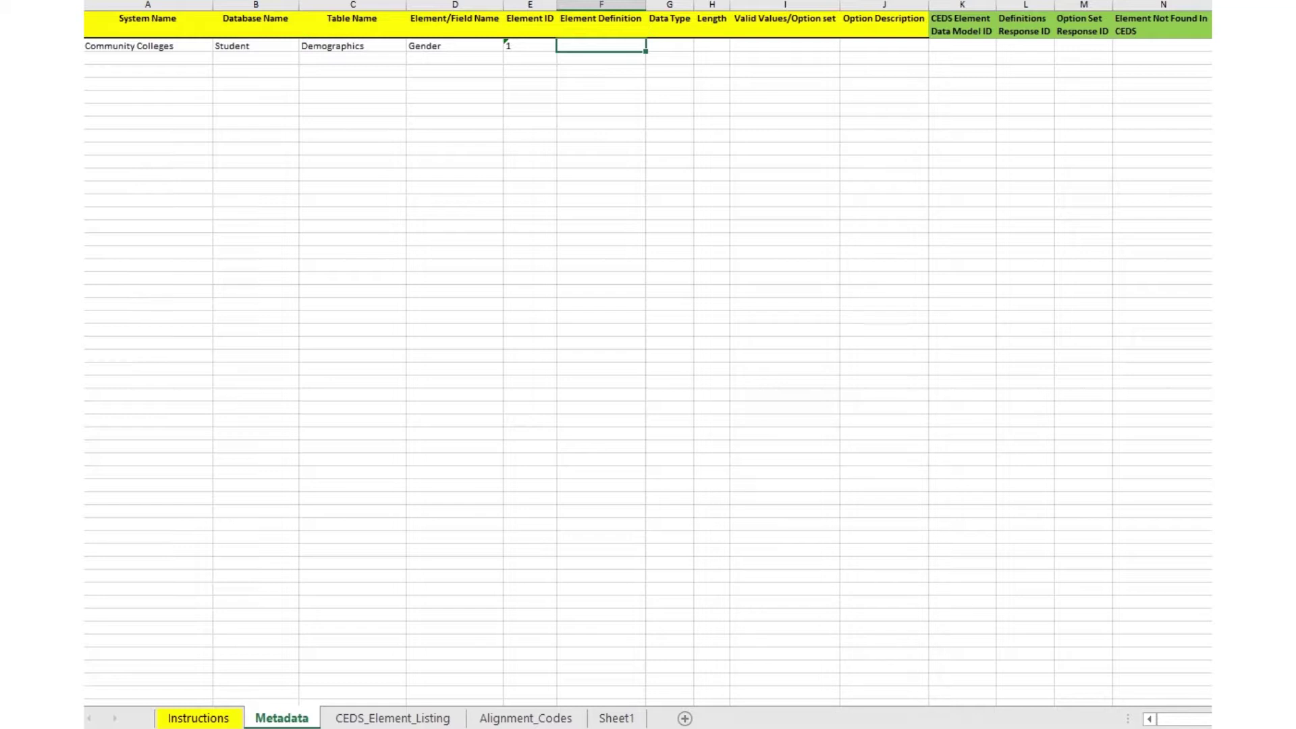
pyautogui.write("The student's gender")
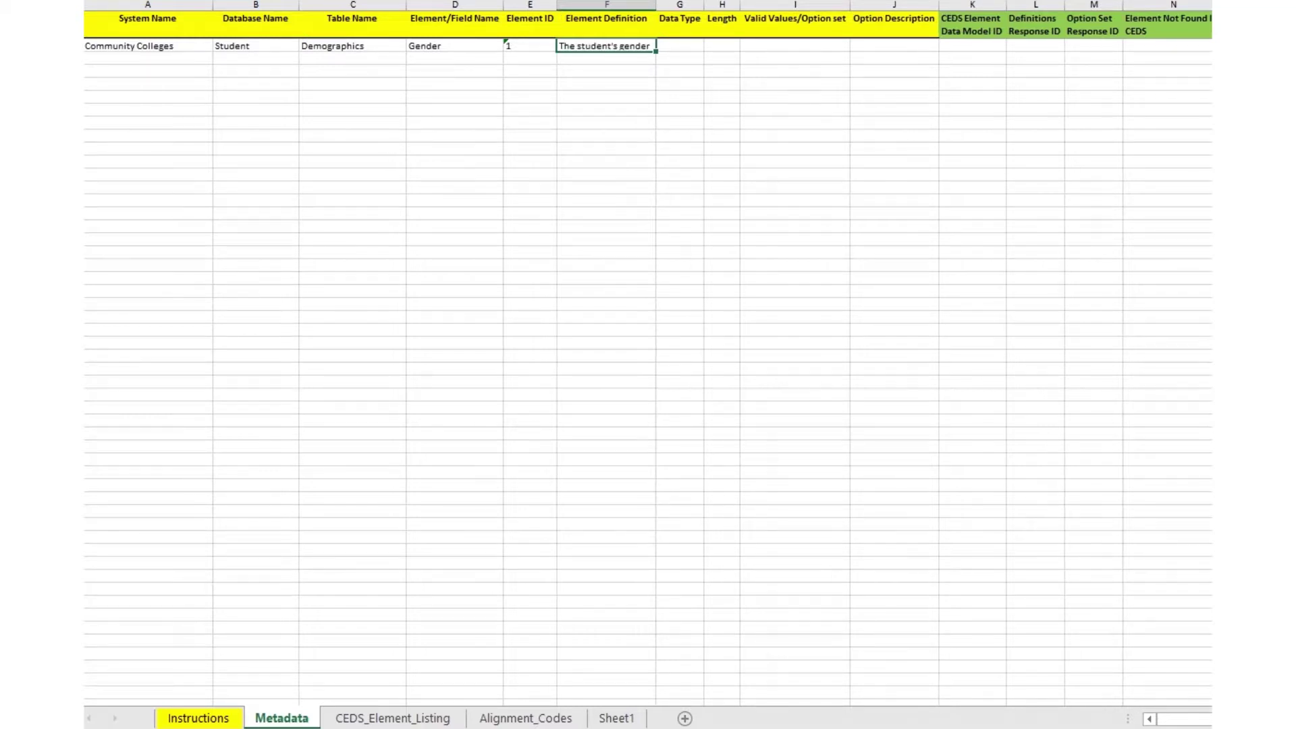
pyautogui.click(680, 45)
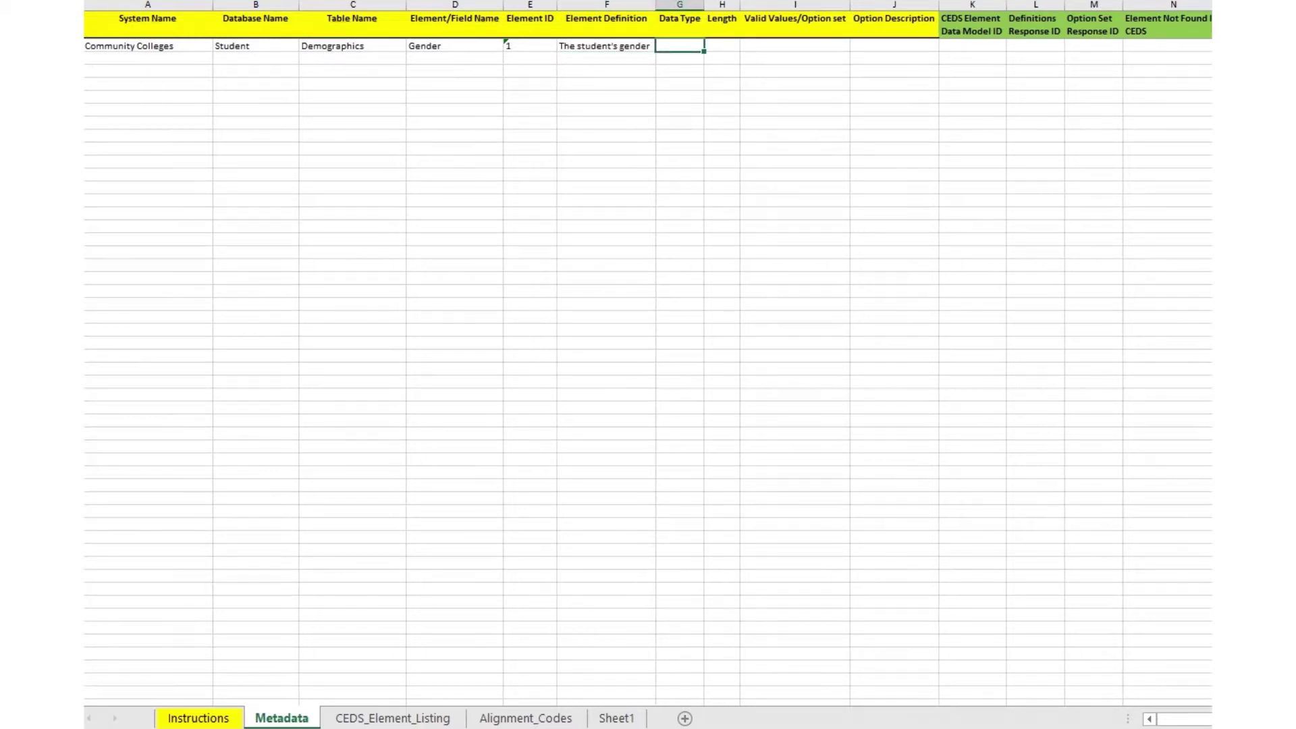
pyautogui.write('Alpha')
pyautogui.click(722, 45)
pyautogui.write('1')
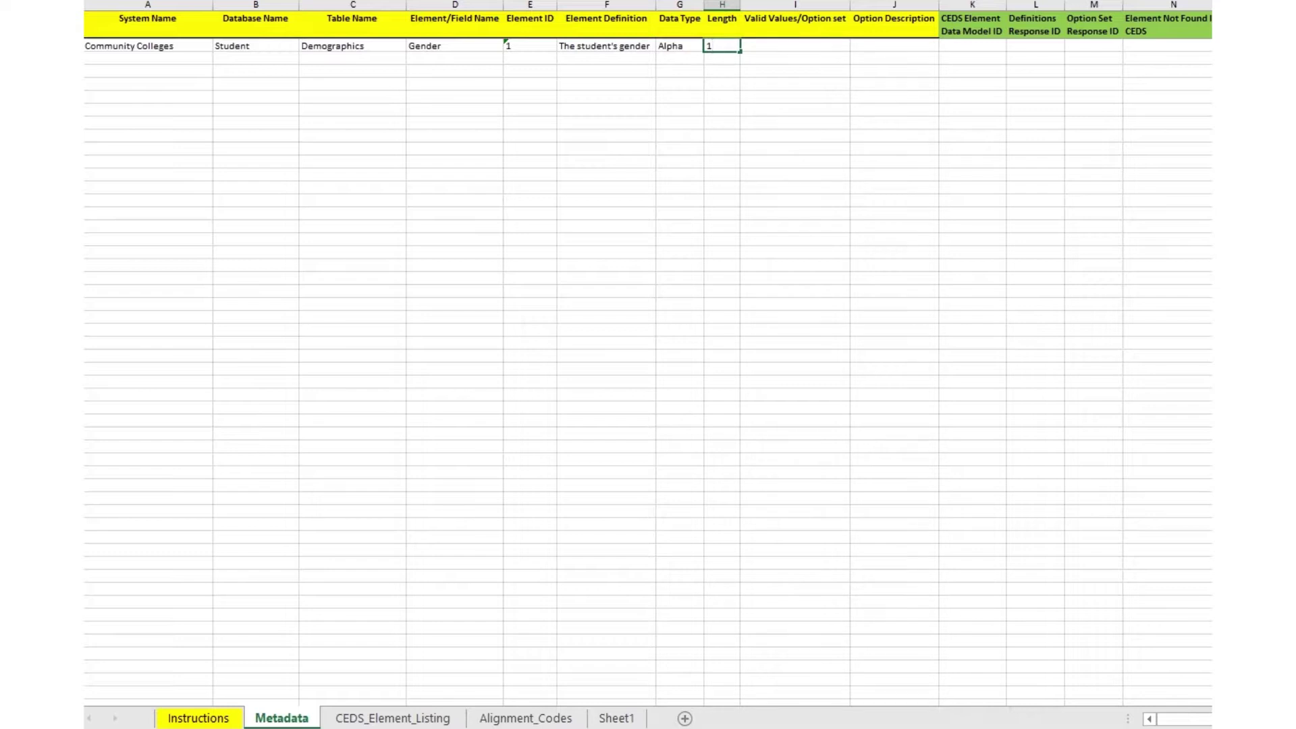
# Step: Enter the Gender option set on separate rows: M described as Male, and F described as Female
pyautogui.press('Tab')
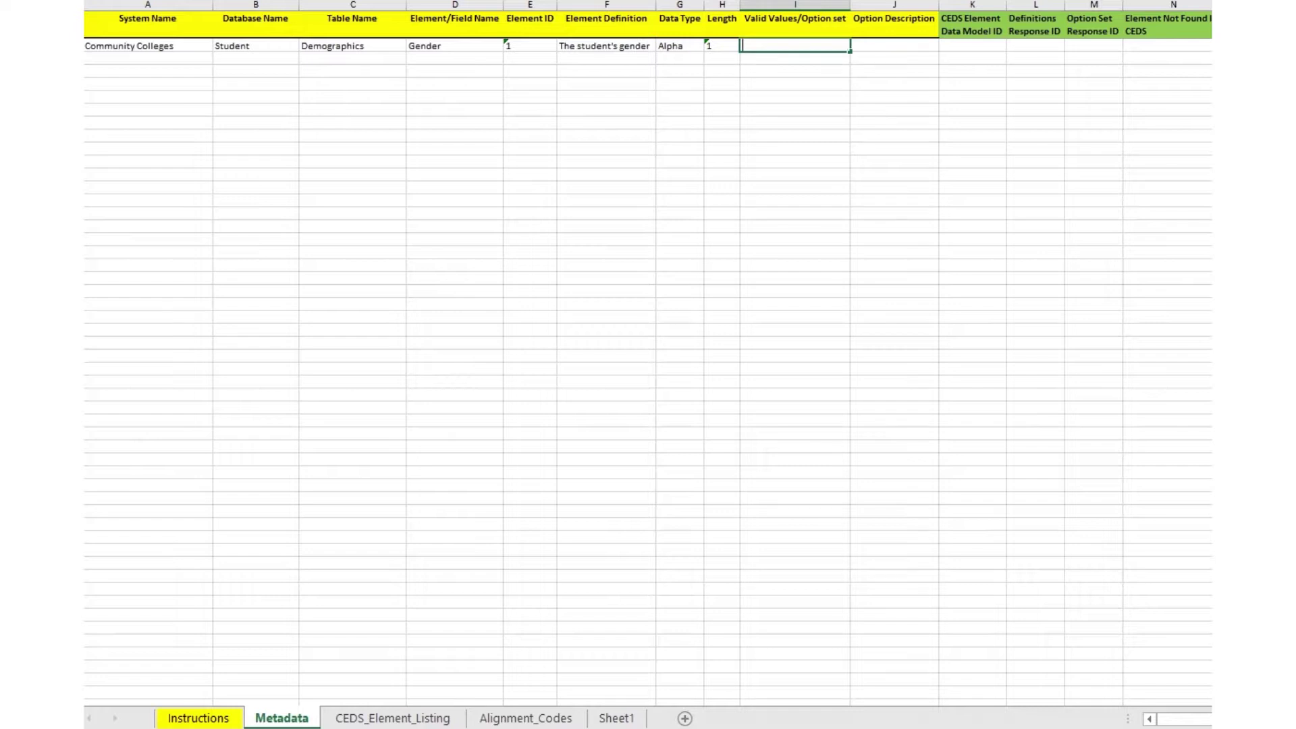
pyautogui.write('M')
pyautogui.press('Tab')
pyautogui.write('Male')
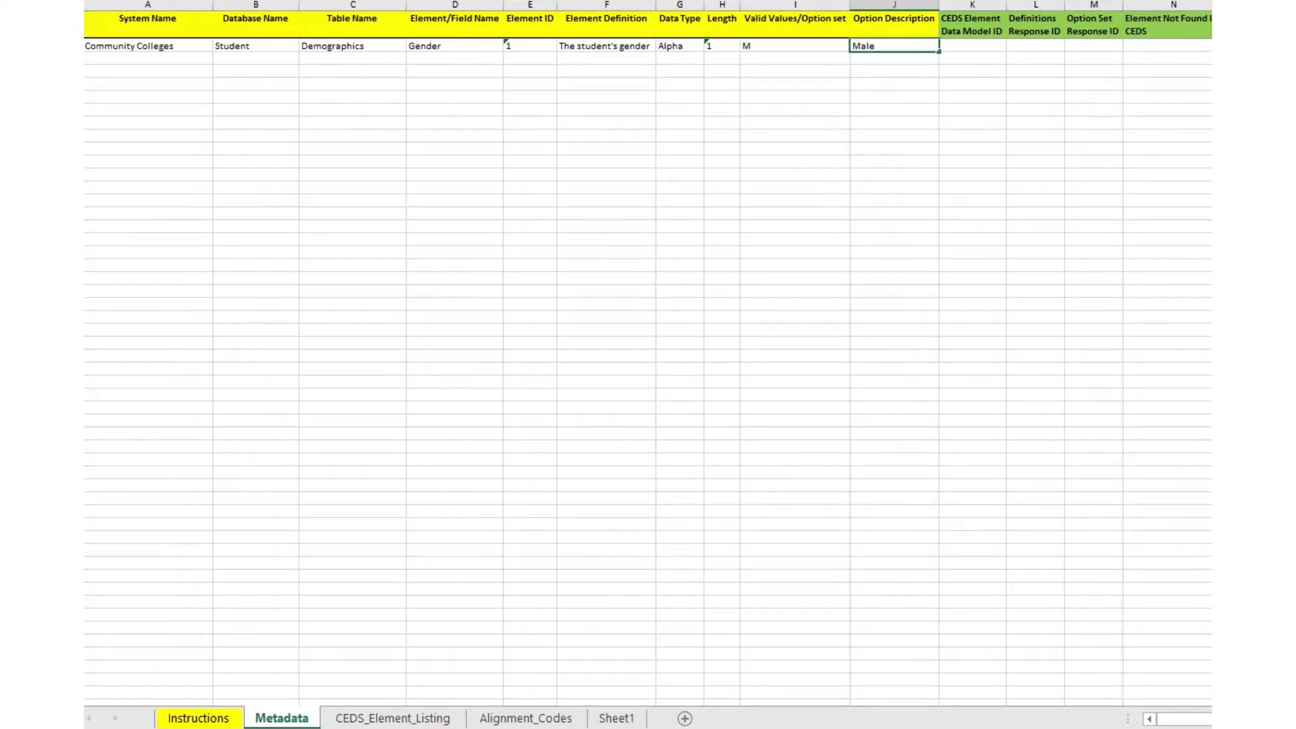
pyautogui.press('Return')
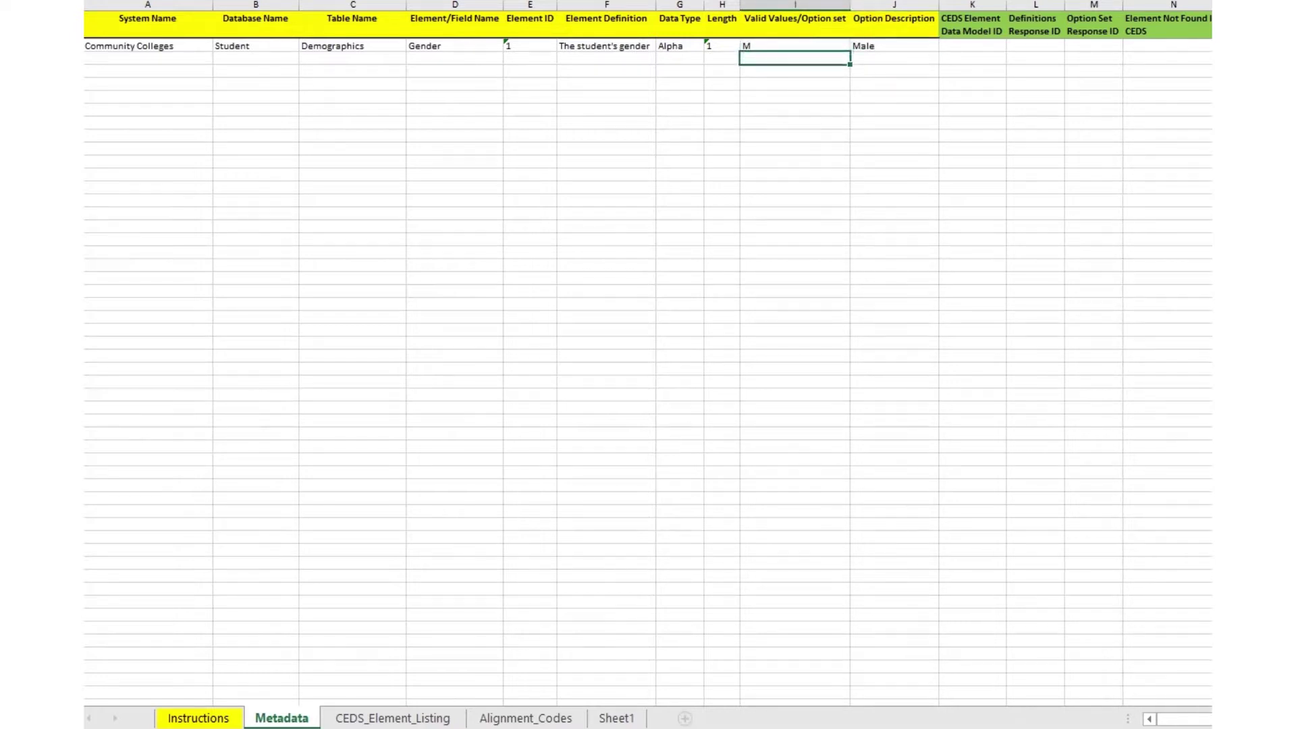
pyautogui.write('F')
pyautogui.press('Tab')
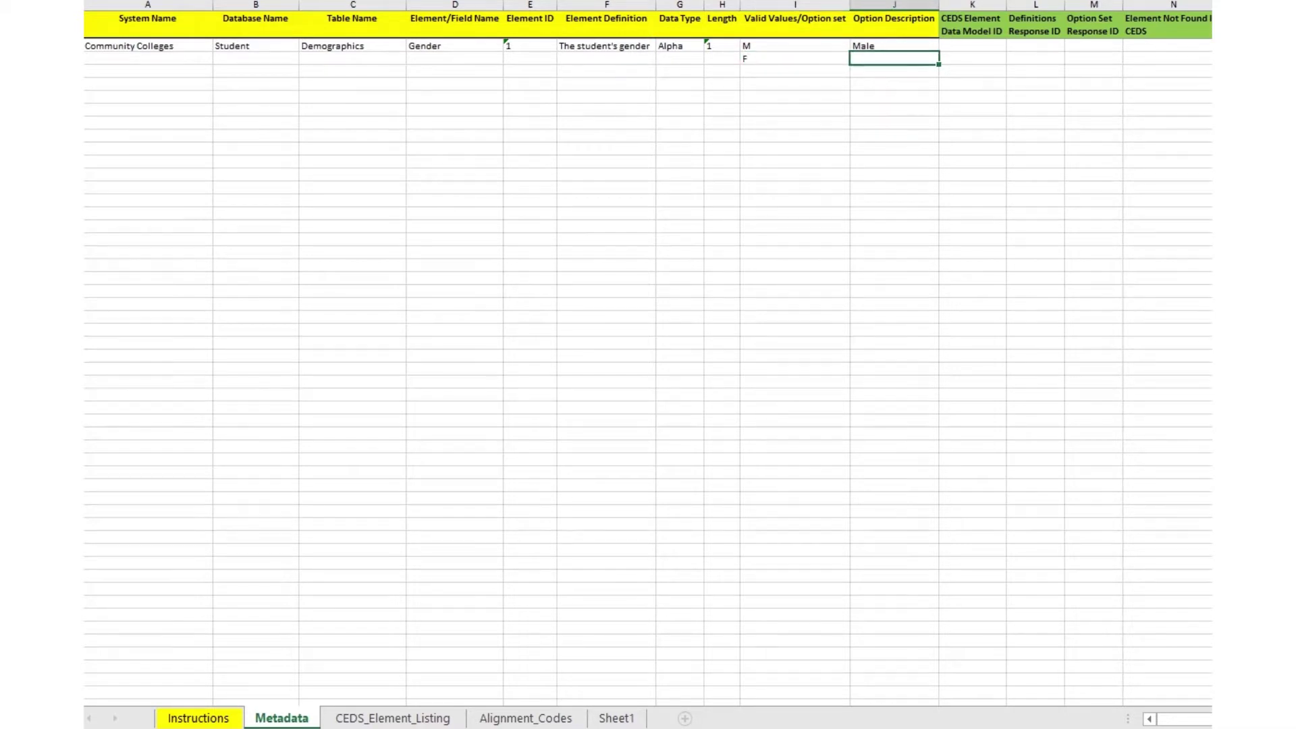
pyautogui.write('Female')
# Step: Copy the first row's values from System Name through Length into the row for option F
pyautogui.press('Up')
pyautogui.press('Left')
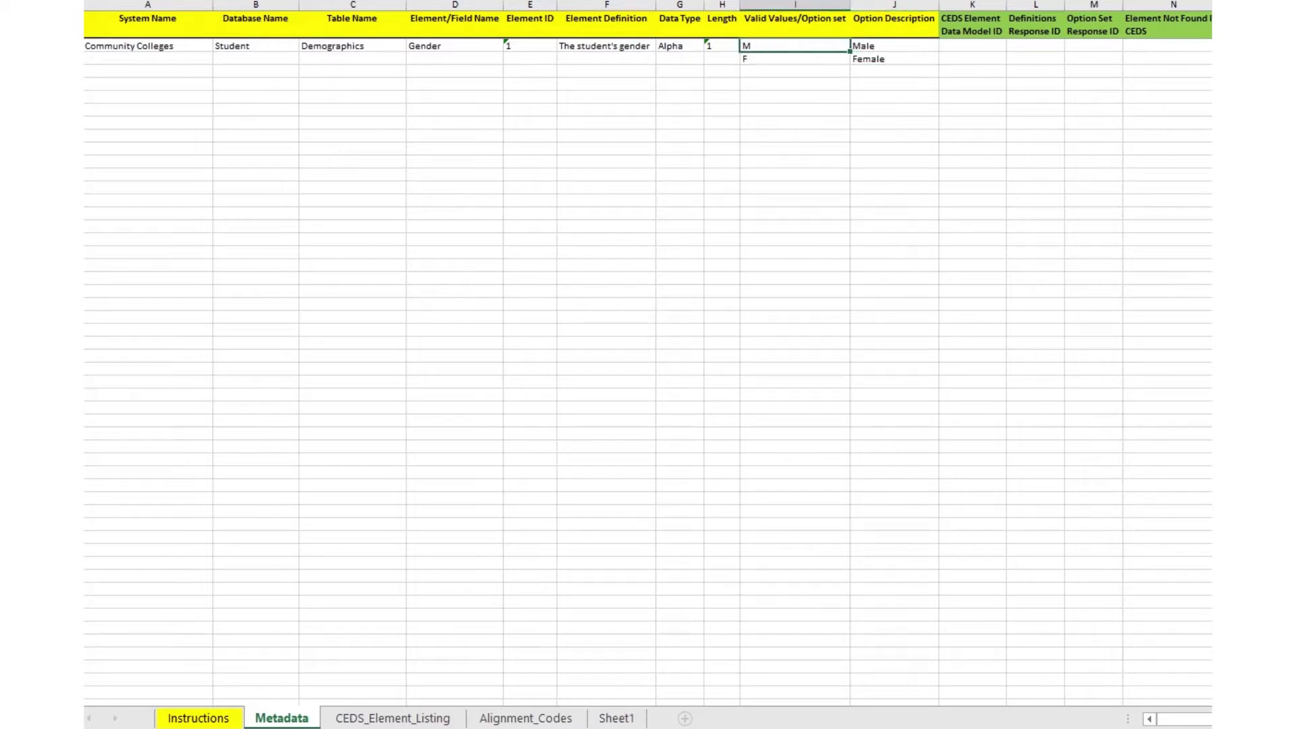
pyautogui.press('Left')
pyautogui.hotkey('shift', 'Left')
pyautogui.hotkey('shift', 'Left')
pyautogui.hotkey('shift', 'Left')
pyautogui.hotkey('shift', 'Left')
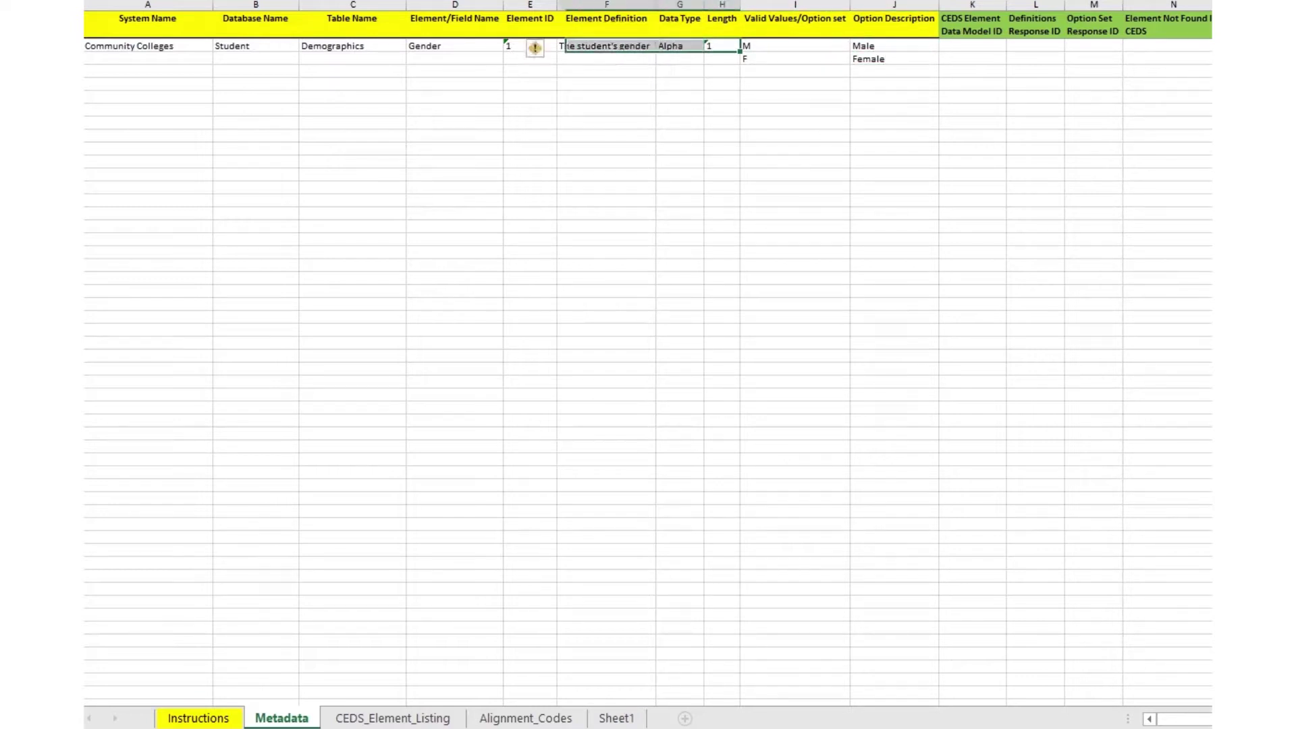
pyautogui.hotkey('shift', 'Left')
pyautogui.hotkey('shift', 'Left')
pyautogui.hotkey('shift', 'Left')
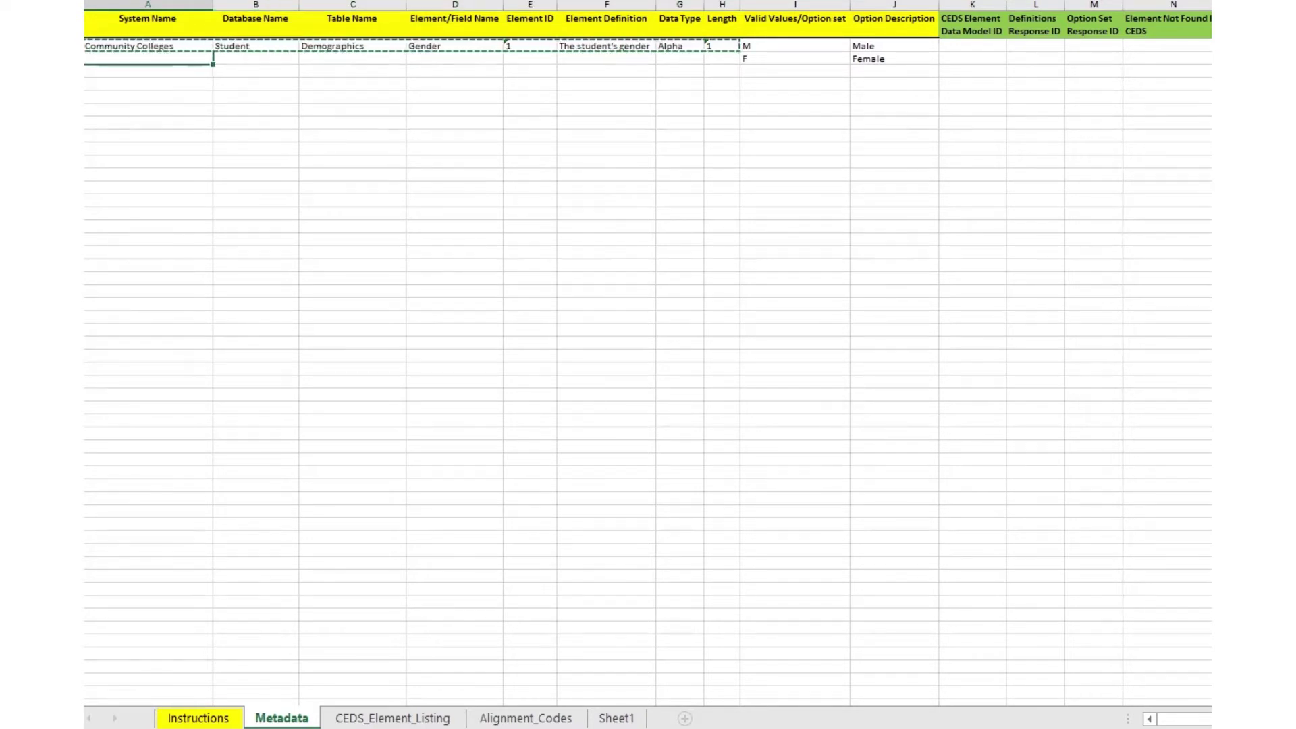
pyautogui.write("Community Colleges\tStudent\tDemographics\tGender\t1\tThe student's gender\tAlpha\t1")
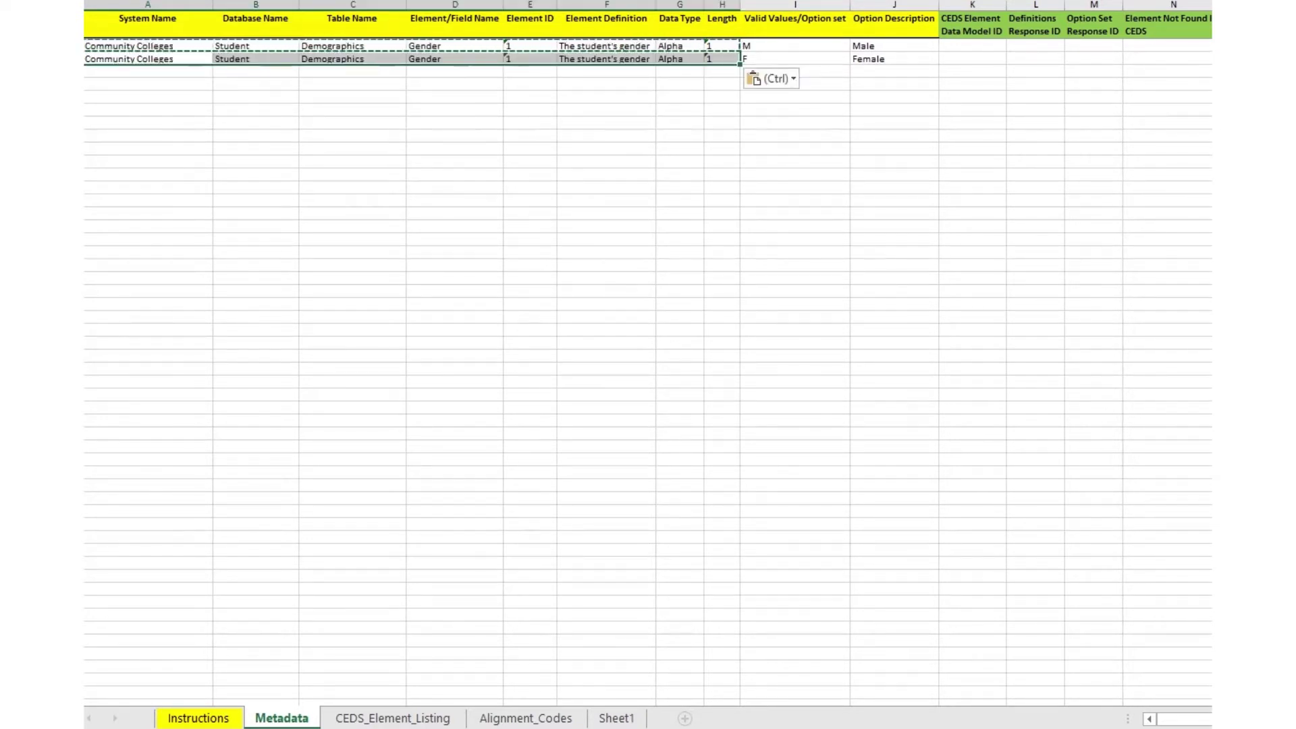
pyautogui.click(894, 72)
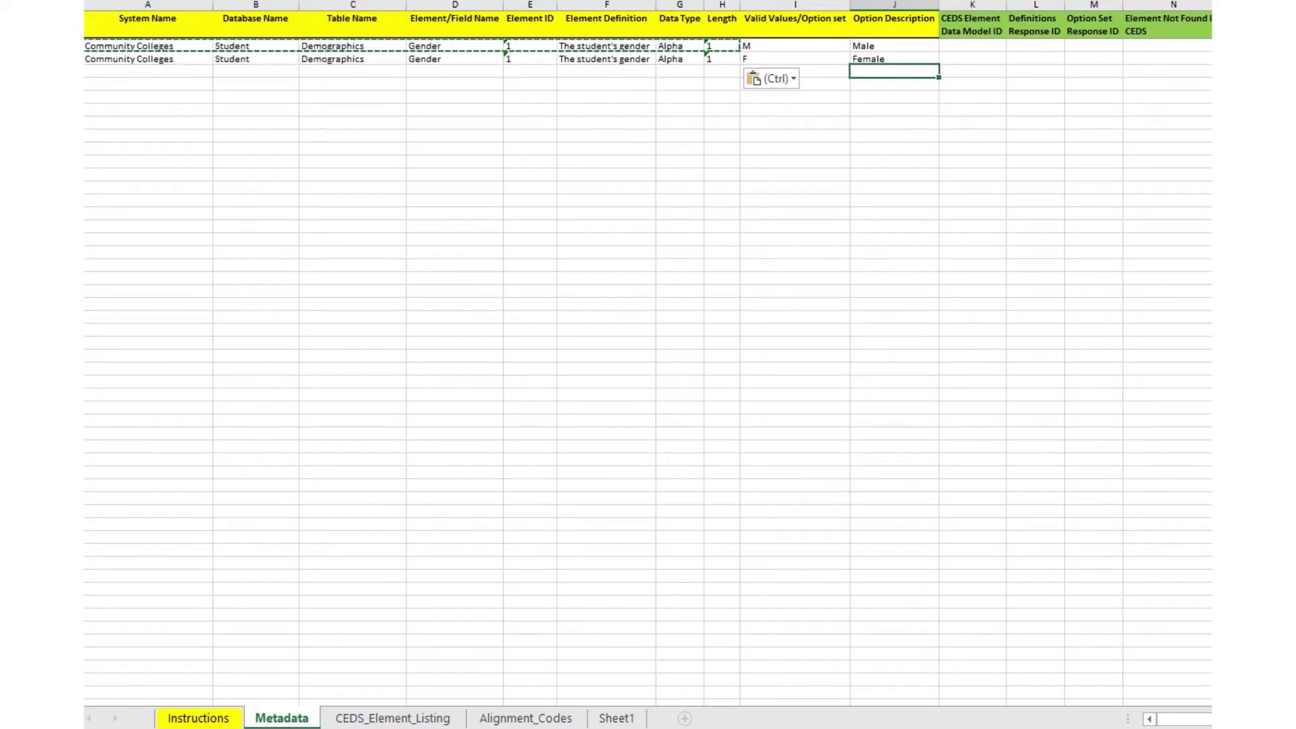
pyautogui.click(894, 59)
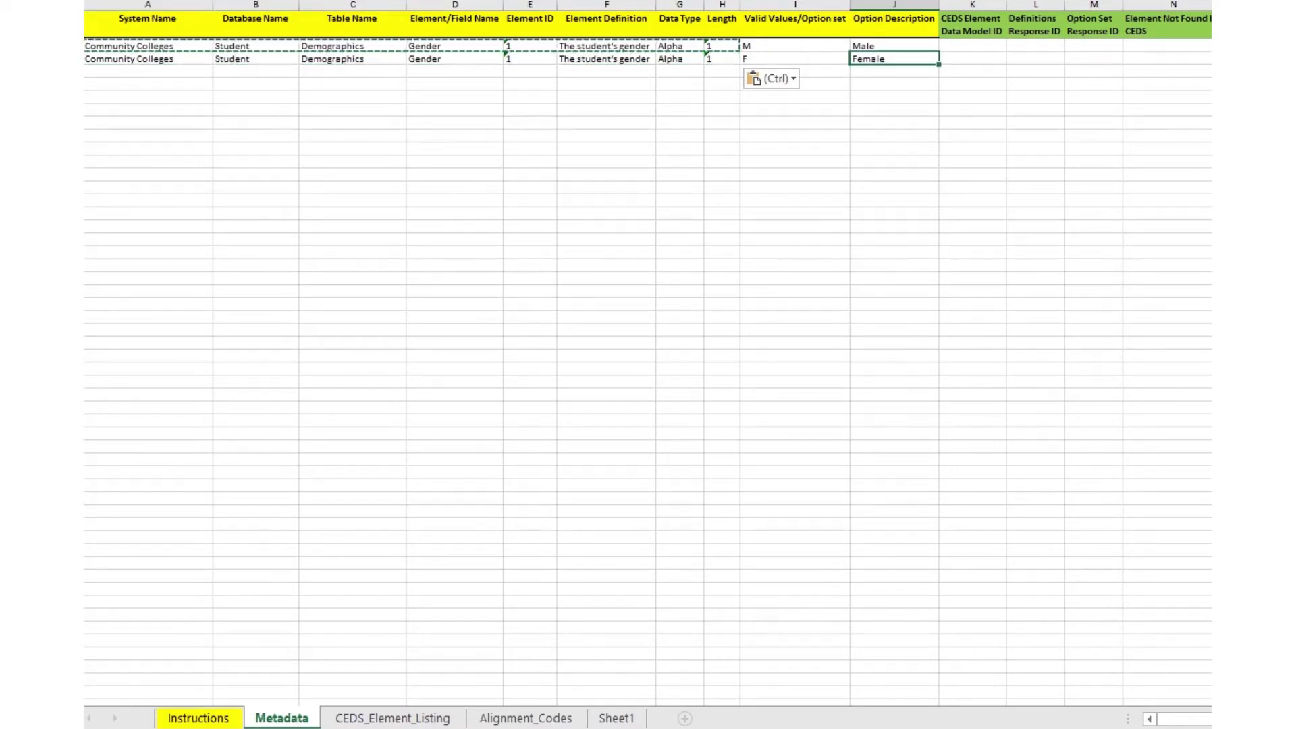
pyautogui.press('Escape')
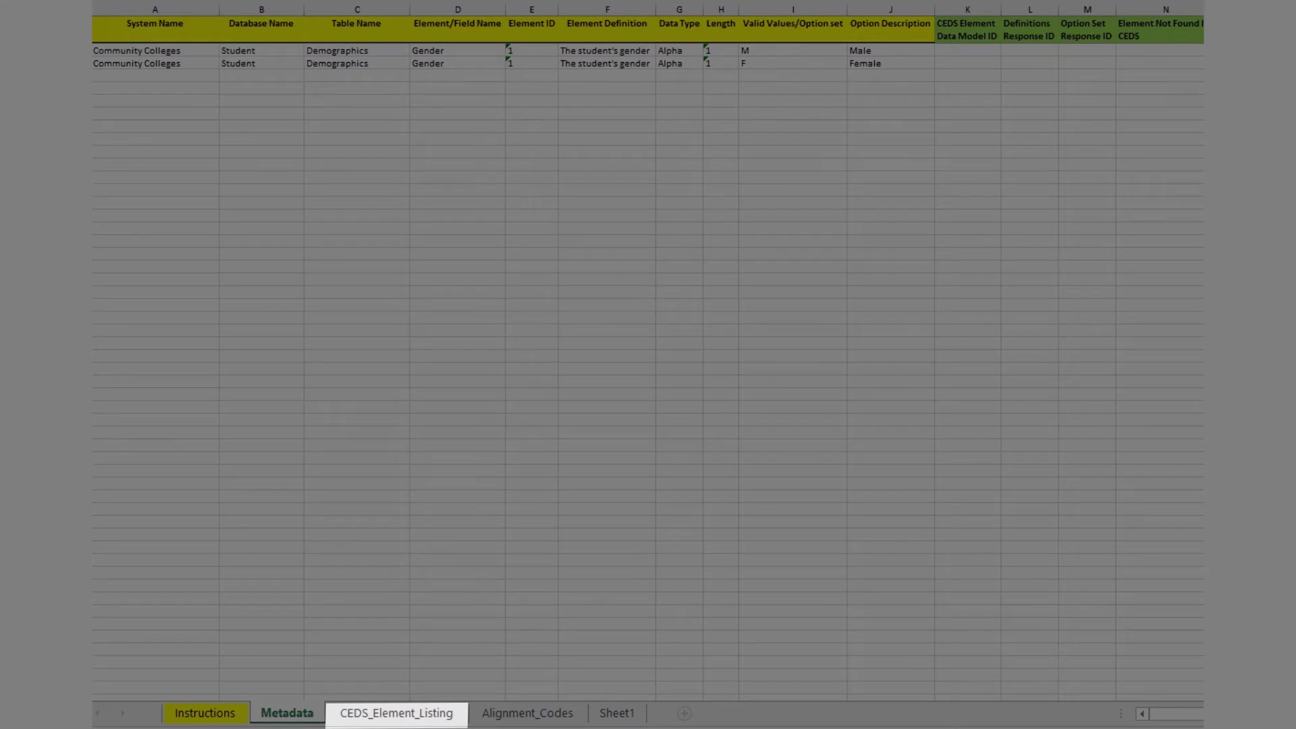
# Step: Copy the data model ID 33811 of the Sex element from CEDS_Element_Listing into the Male row's CEDS Element Data Model ID
pyautogui.click(396, 714)
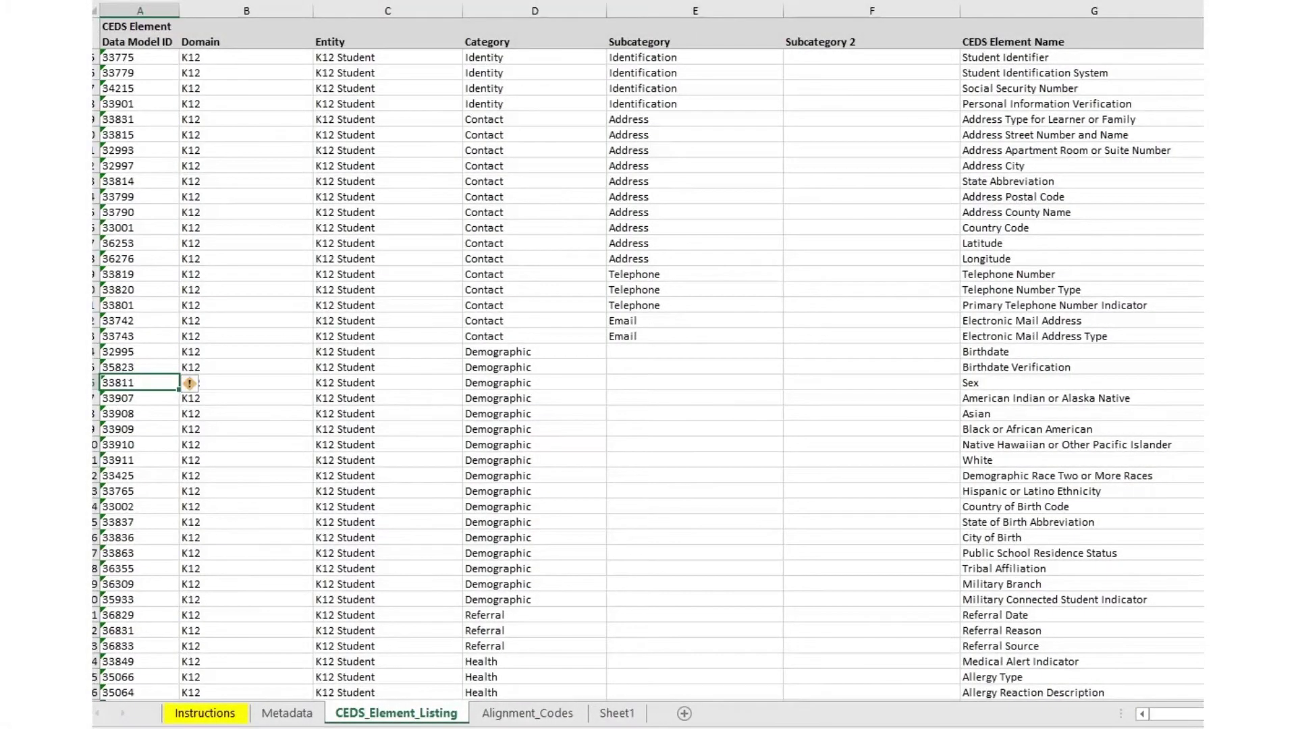
pyautogui.rightClick(146, 383)
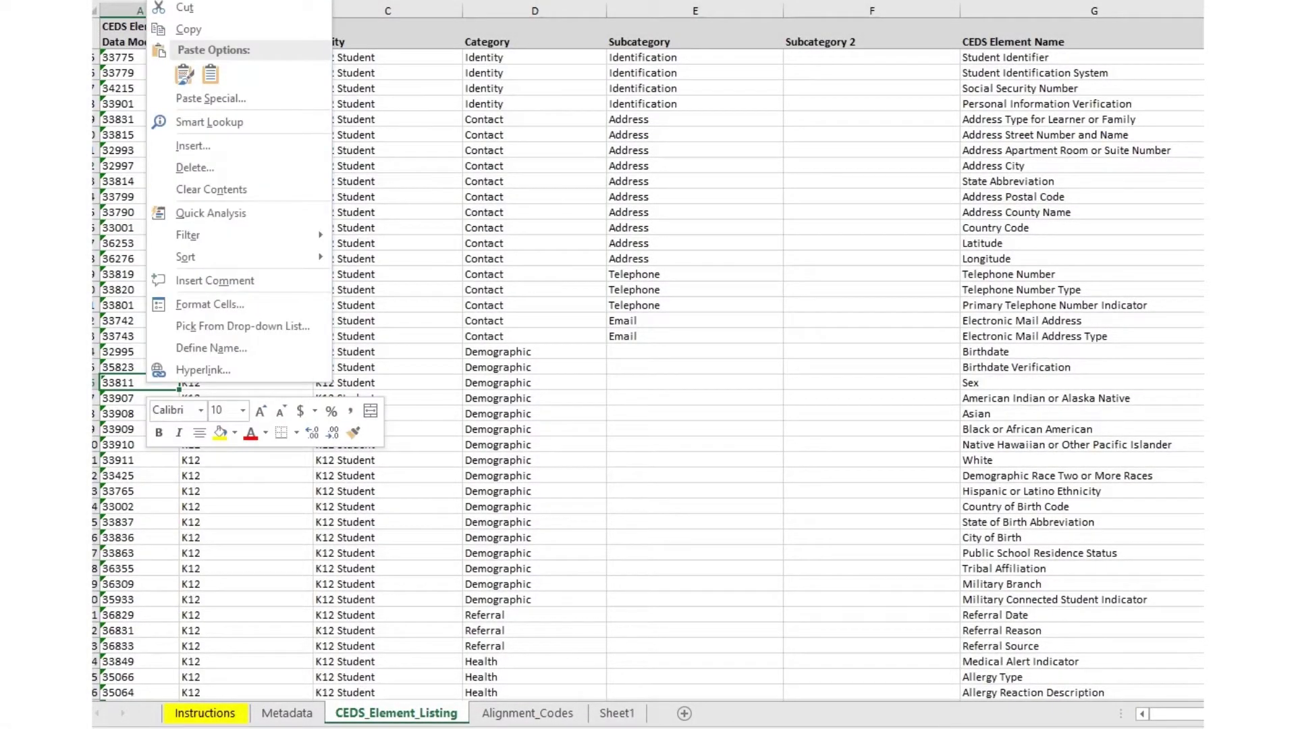
pyautogui.click(188, 29)
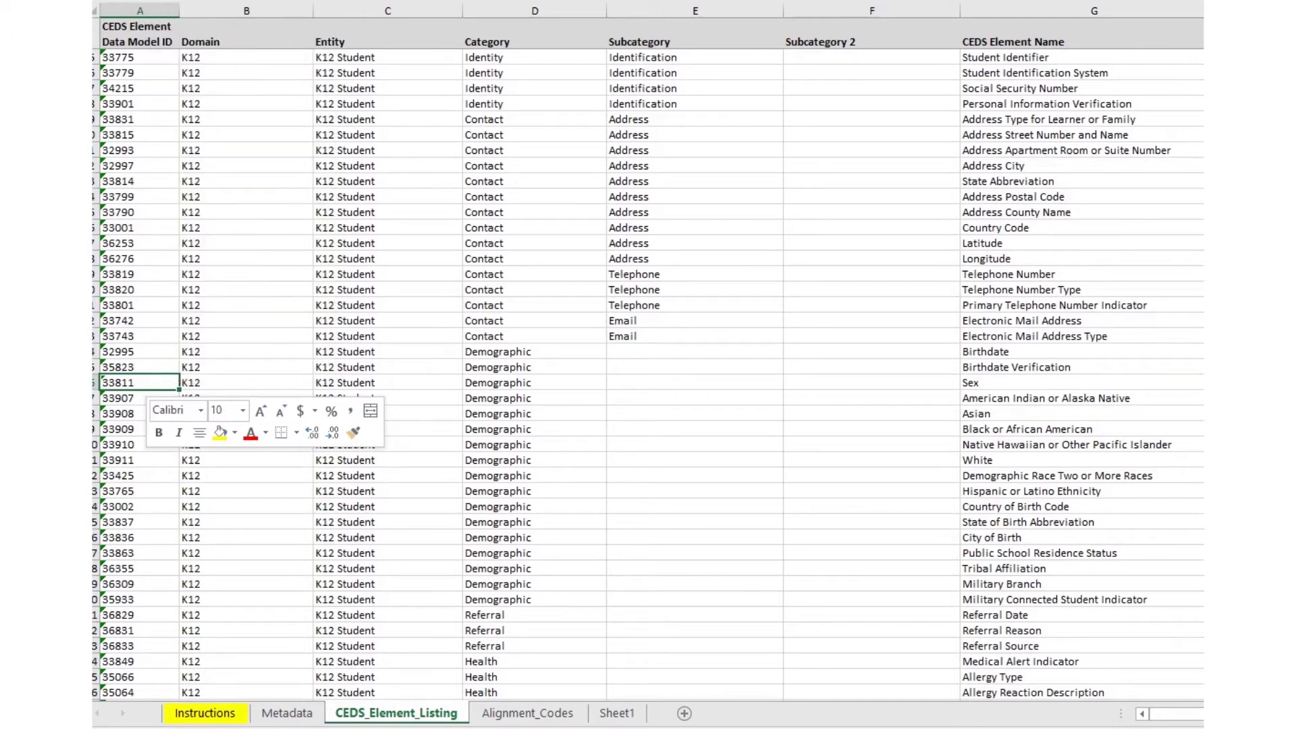
pyautogui.hotkey('ctrl', 'pageup')
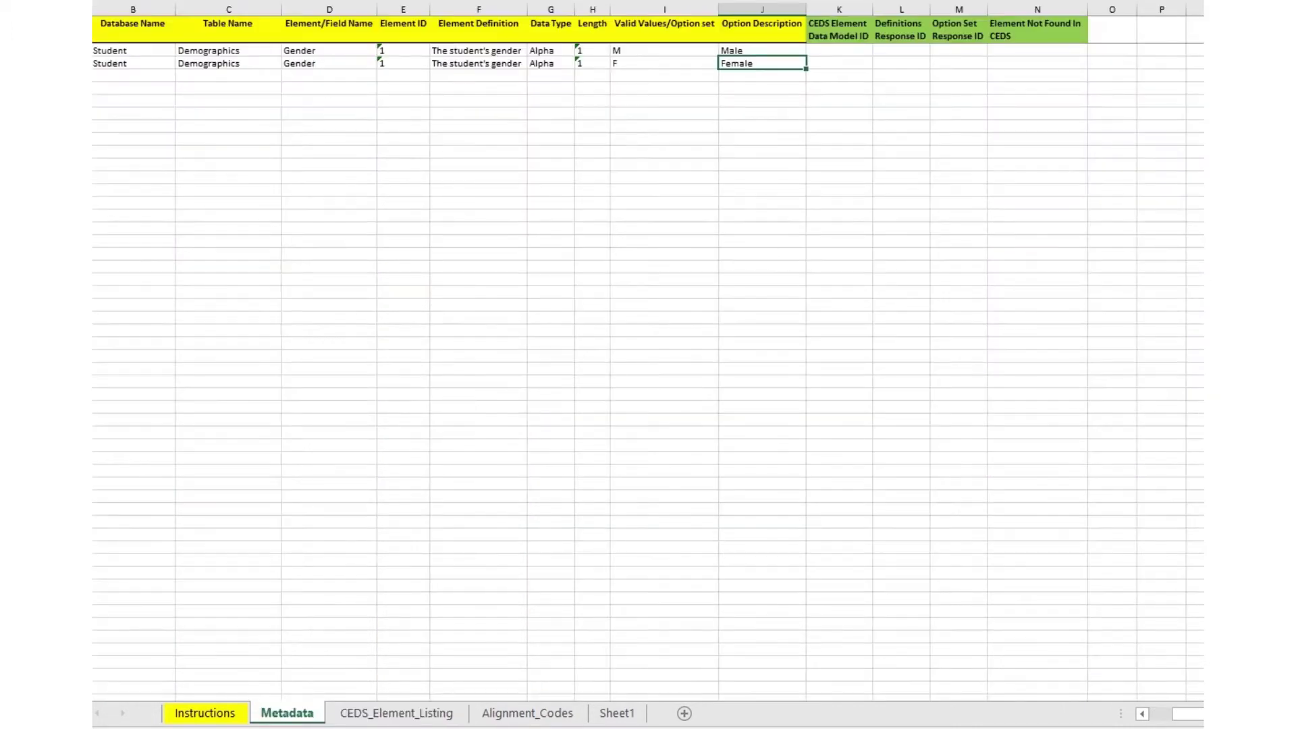
pyautogui.click(839, 49)
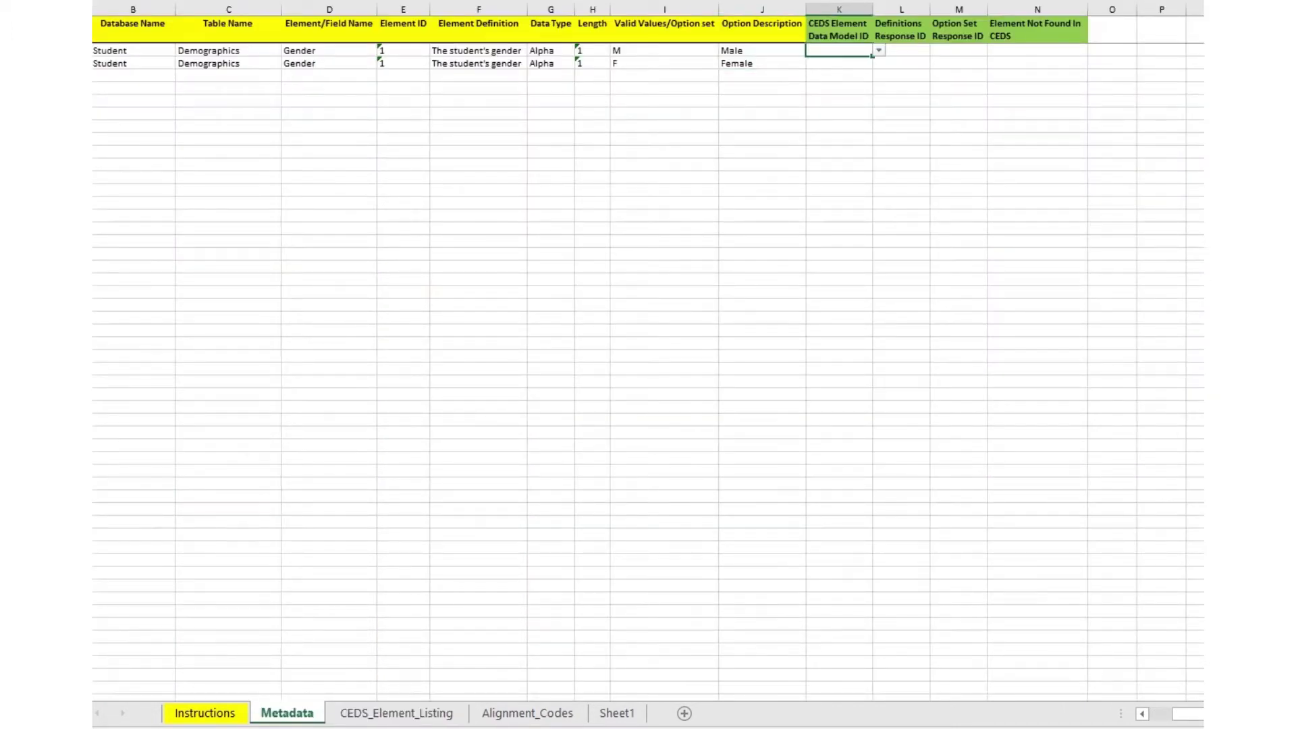
pyautogui.rightClick(840, 48)
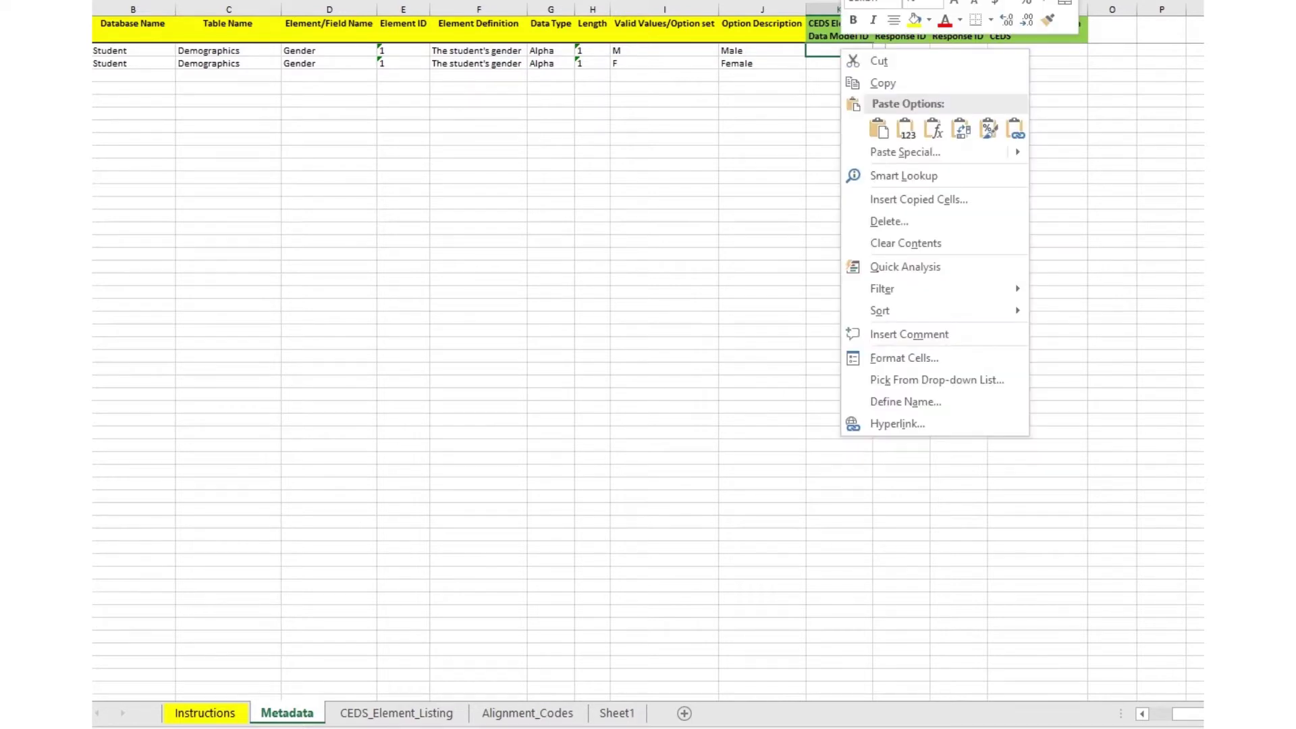
pyautogui.click(878, 128)
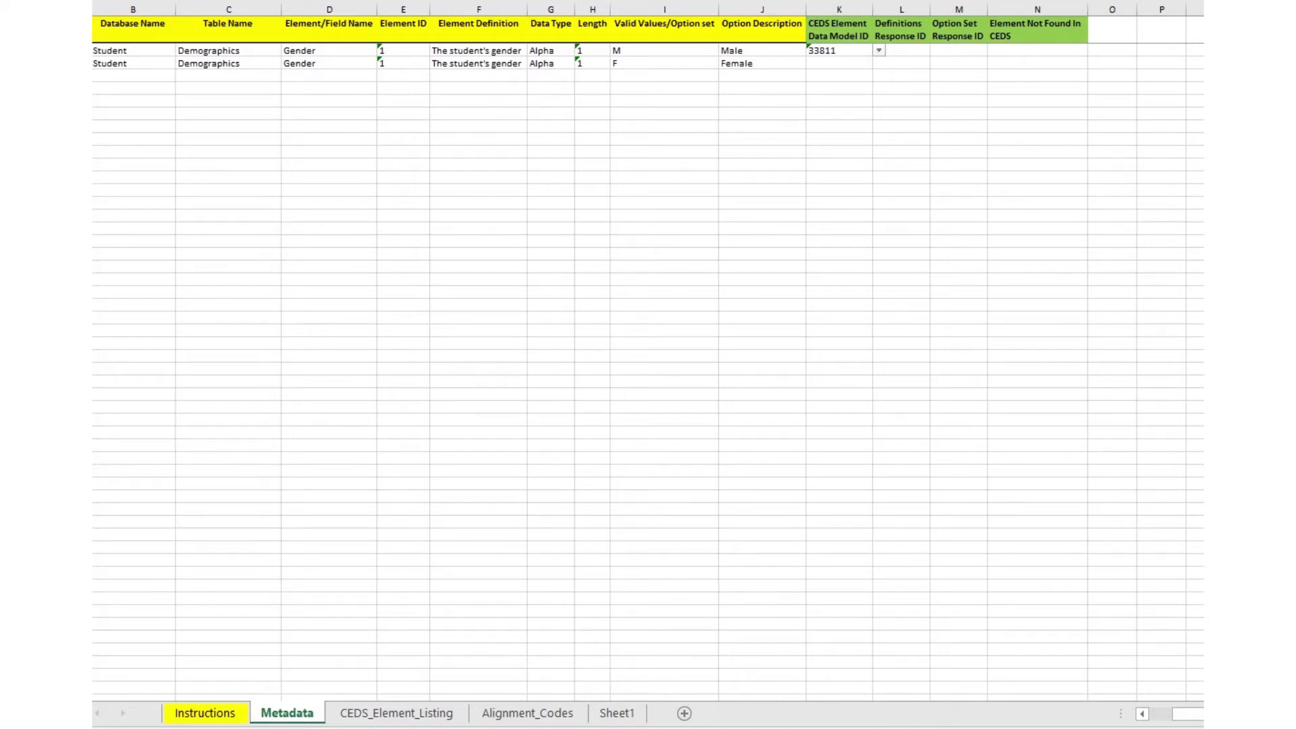
# Step: Copy the Male row's CEDS Element Data Model ID 33811 into the Female row
pyautogui.hotkey('ctrl', 'c')
pyautogui.press('Down')
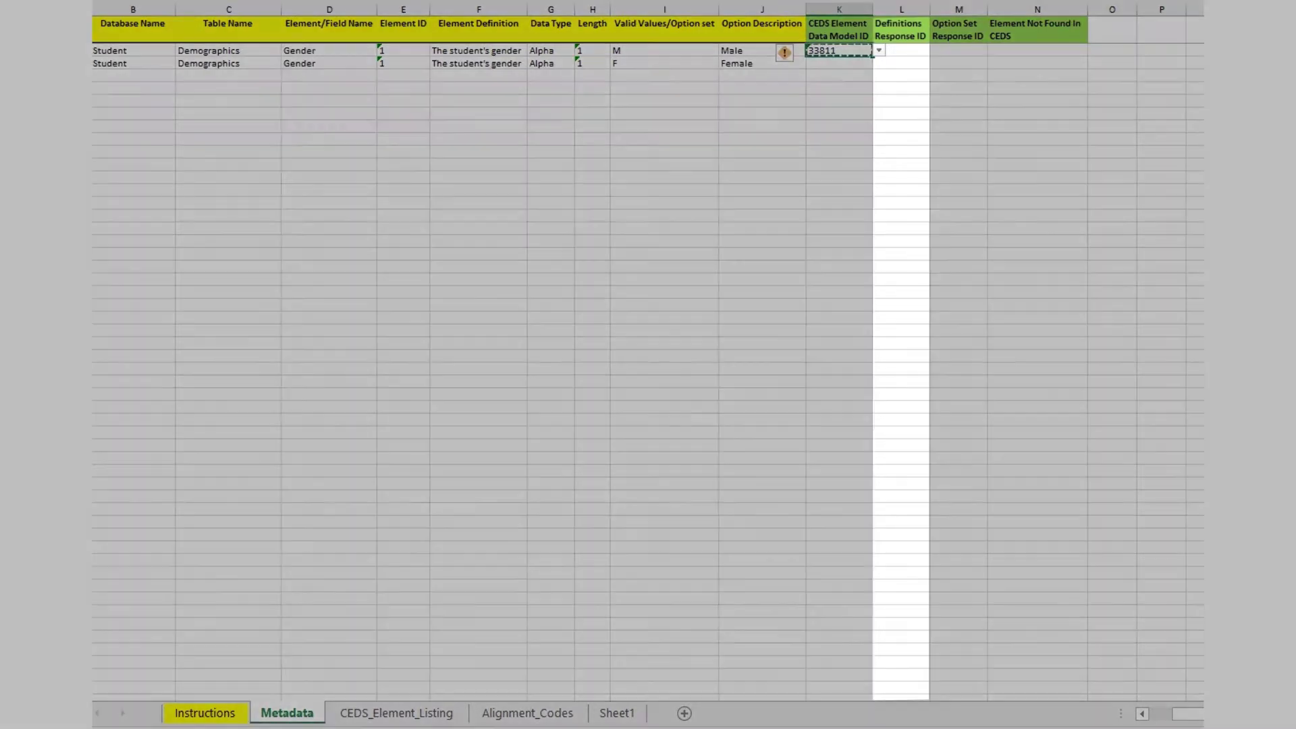
pyautogui.hotkey('ctrl', 'v')
# Step: Set the Definitions Response ID to 2 for both the Male and Female rows
pyautogui.click(901, 51)
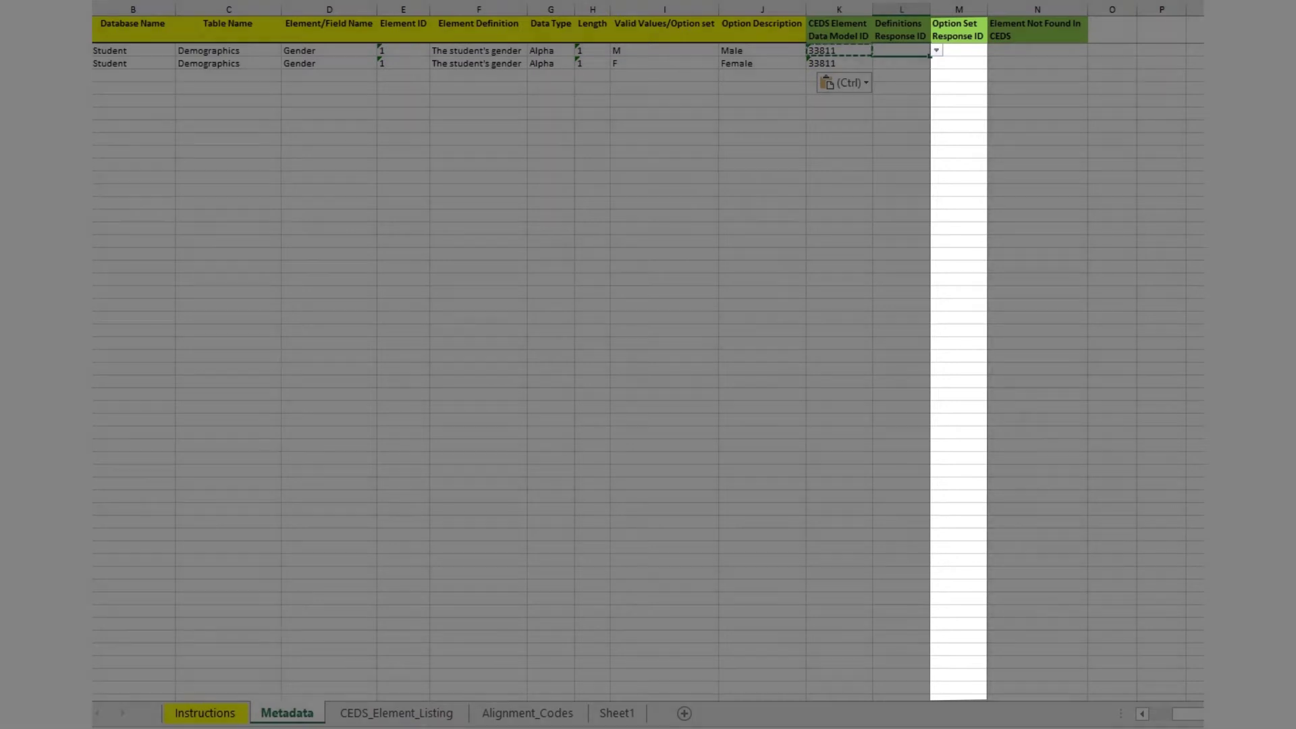
pyautogui.hotkey('alt', 'Down')
pyautogui.press('Down')
pyautogui.press('Down')
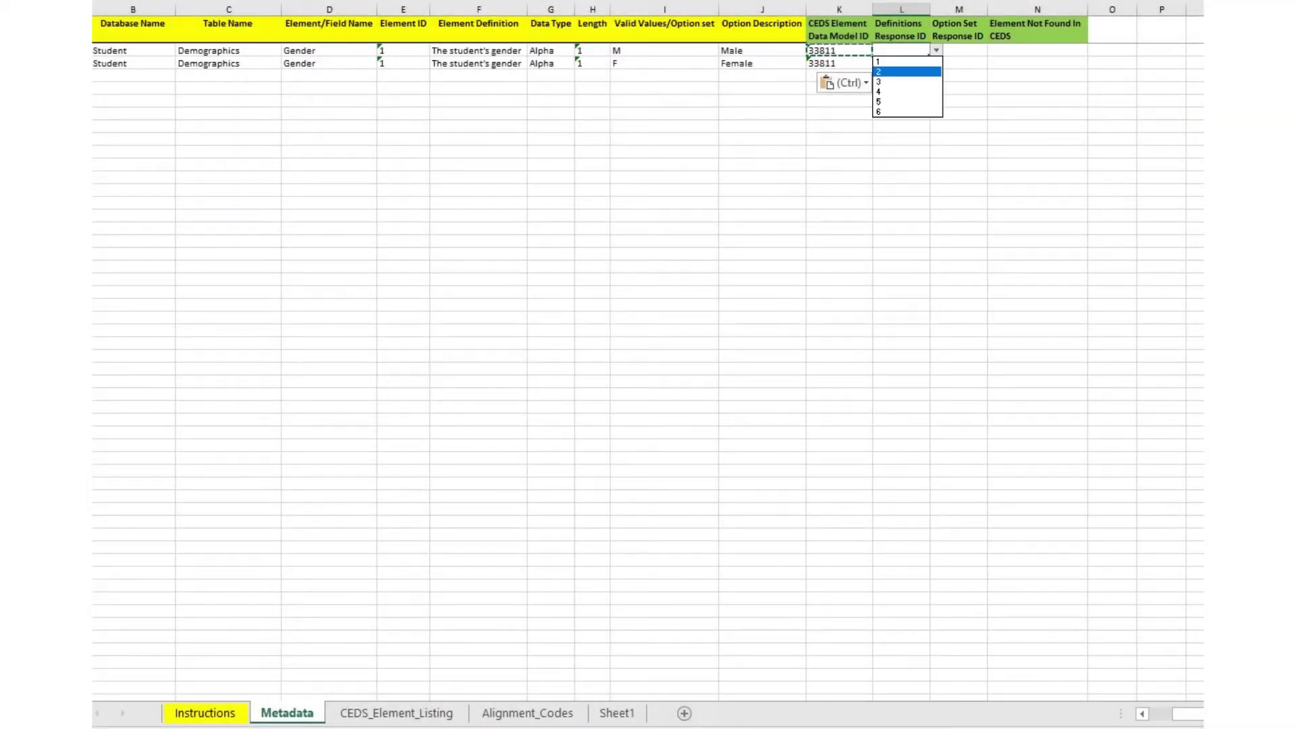
pyautogui.press('Return')
pyautogui.click(900, 63)
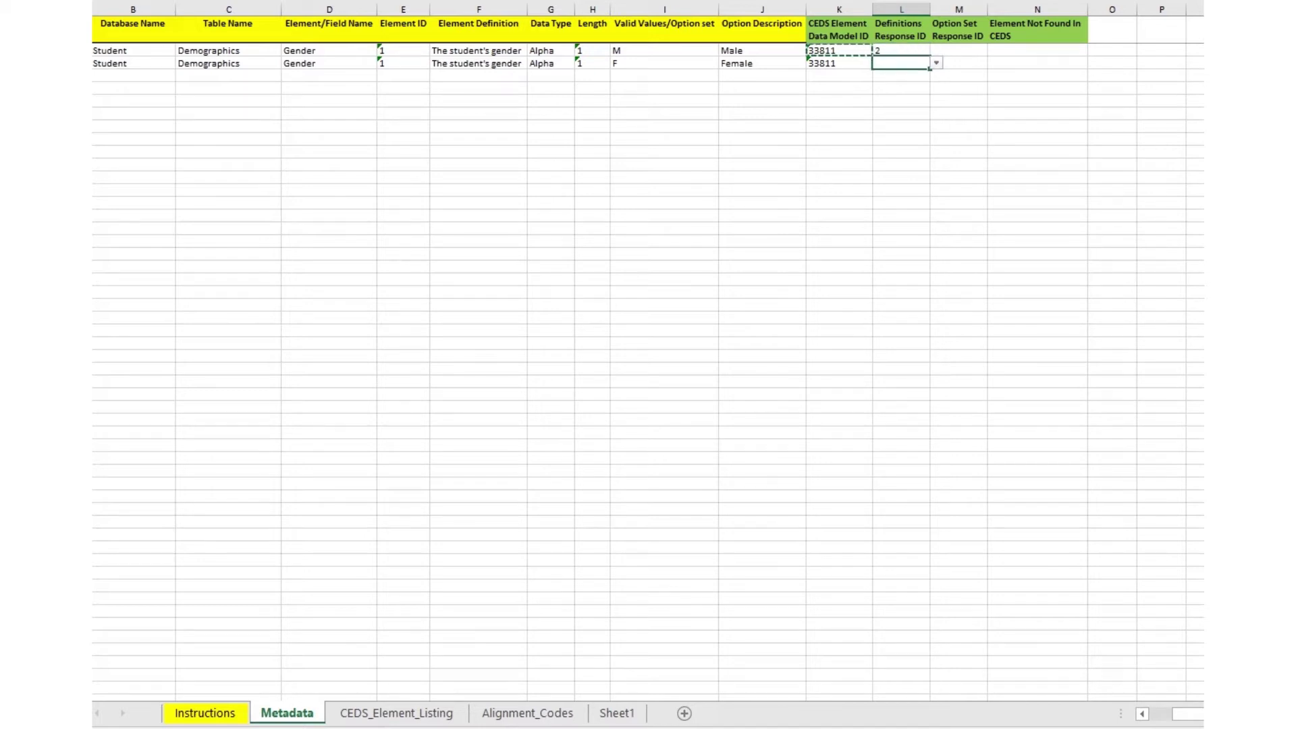
pyautogui.hotkey('alt', 'Down')
pyautogui.press('Down')
pyautogui.press('Down')
pyautogui.press('Return')
# Step: Set the Male row's Option Set Response ID to 5
pyautogui.click(958, 49)
pyautogui.hotkey('alt', 'Down')
pyautogui.press('Down')
pyautogui.press('Down')
pyautogui.press('Down')
pyautogui.press('Down')
pyautogui.press('Down')
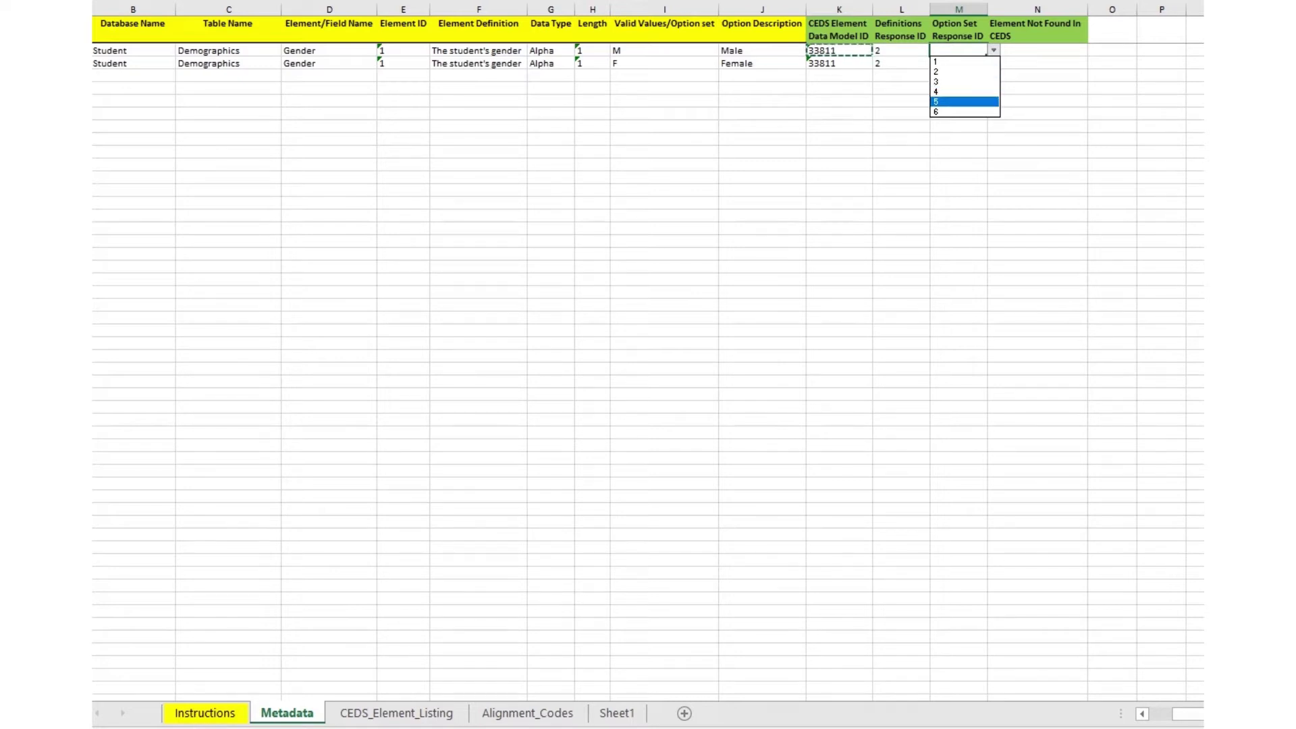
pyautogui.press('Return')
# Step: Check the option set response meanings in Alignment_Codes and set the Female row's Option Set Response ID to 5 in Metadata
pyautogui.click(959, 63)
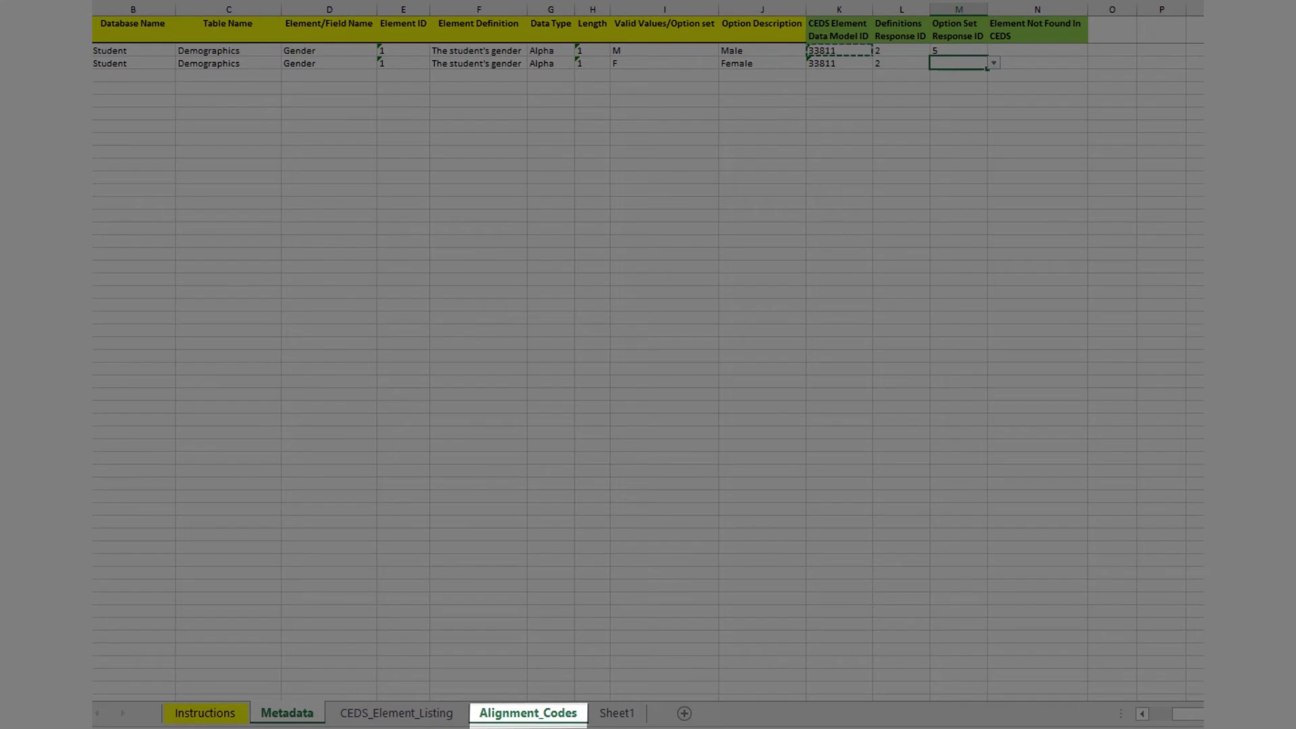
pyautogui.click(528, 712)
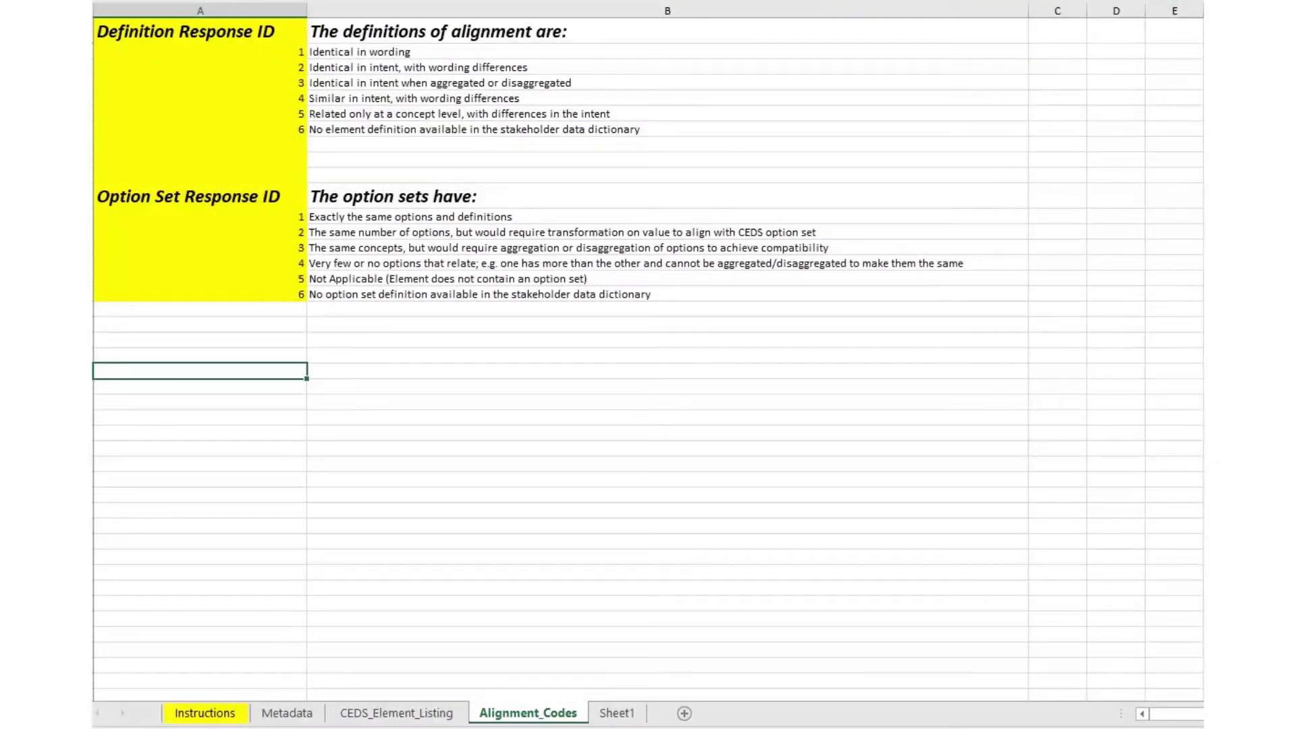
pyautogui.click(287, 712)
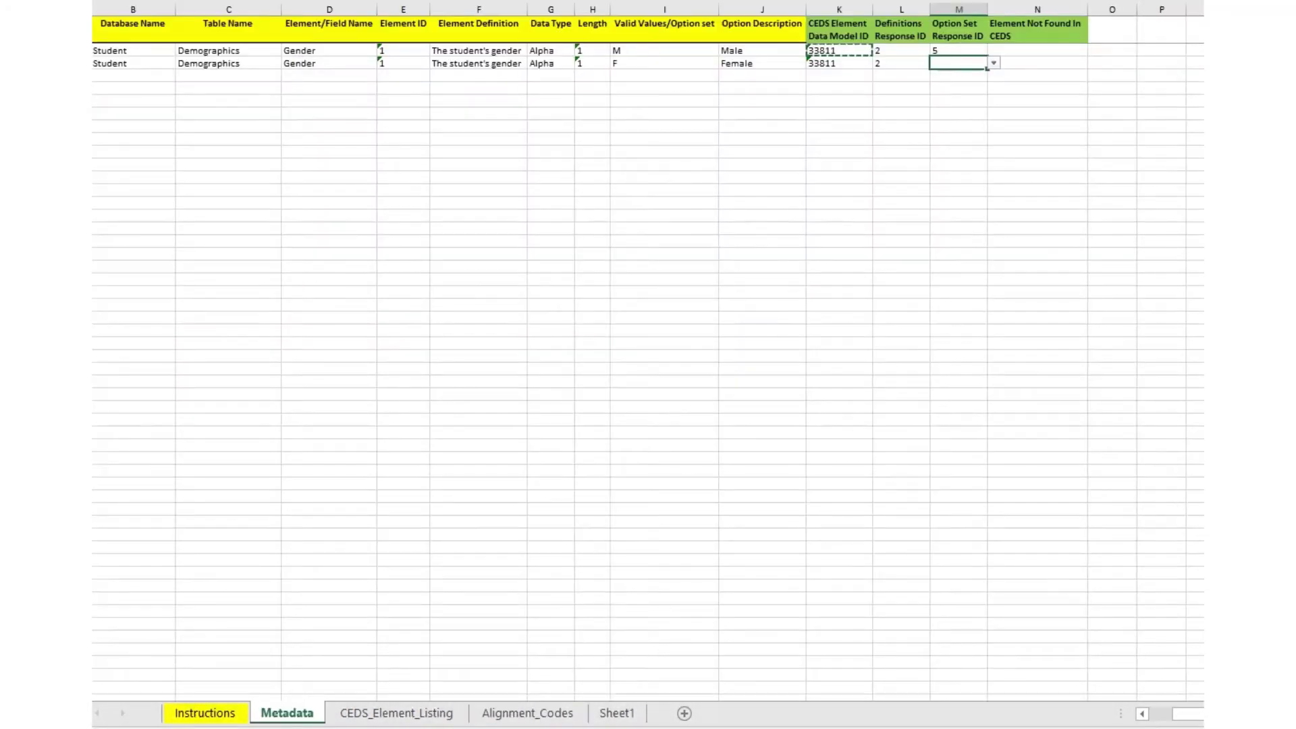
pyautogui.hotkey('alt', 'Down')
pyautogui.press('Down')
pyautogui.press('Down')
pyautogui.press('Down')
pyautogui.press('Down')
pyautogui.press('Down')
pyautogui.press('Return')
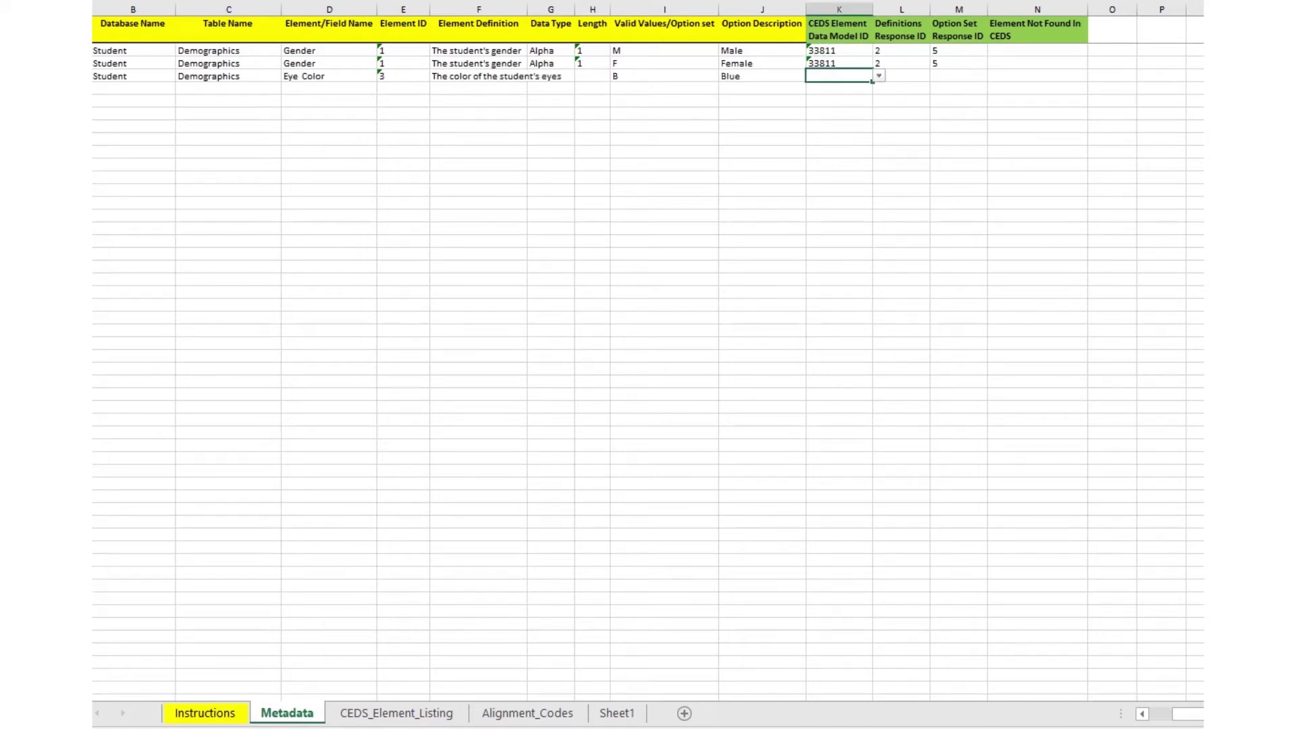
# Step: Mark the Eye Color row with an x under Element Not Found In CEDS
pyautogui.press('Right')
pyautogui.press('Right')
pyautogui.press('Right')
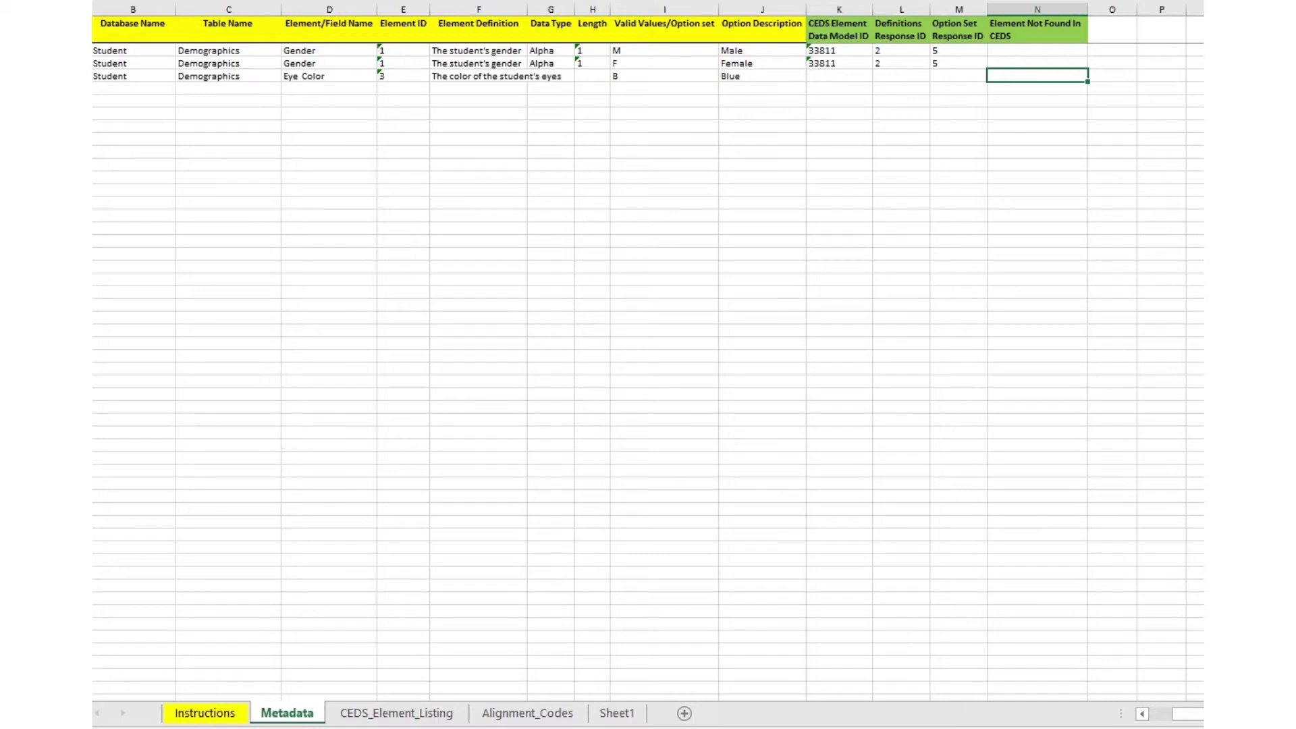
pyautogui.write('x')
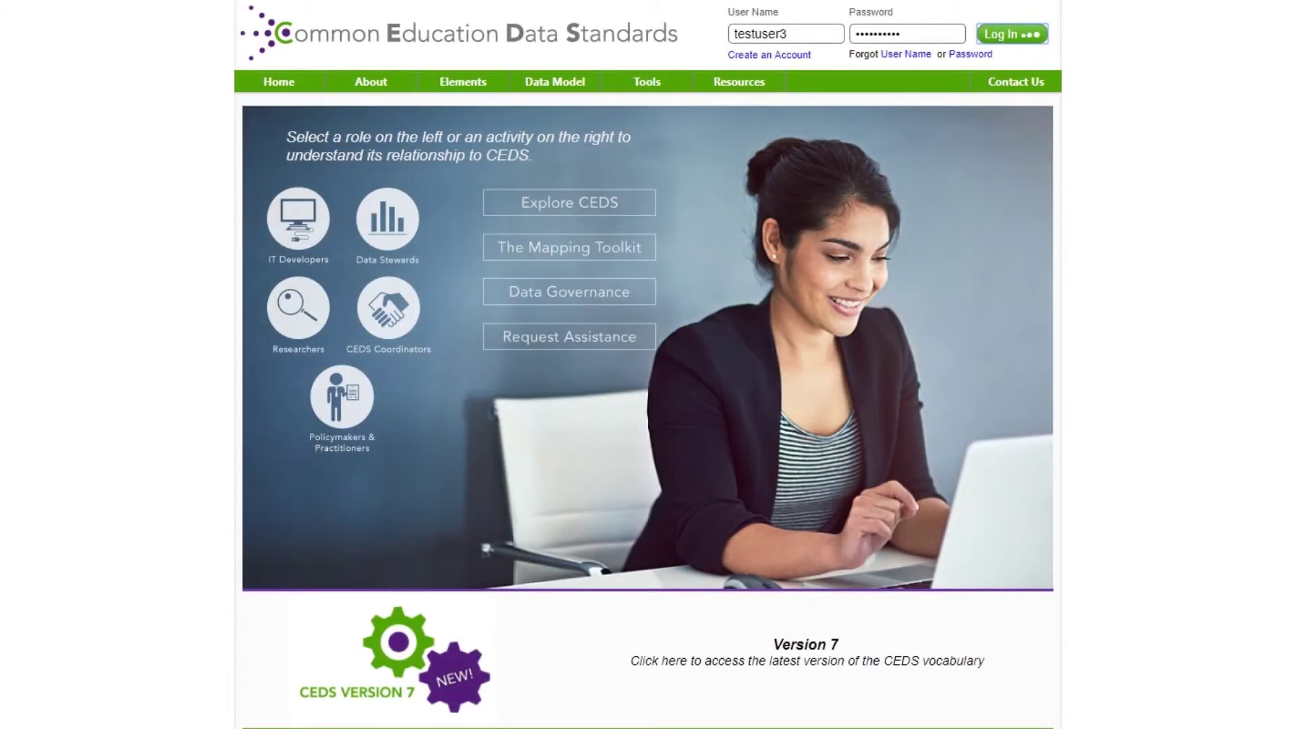
# Step: Log in to the Common Education Data Standards website and open A Tutorial Map from the mapping projects in Align
pyautogui.press('Return')
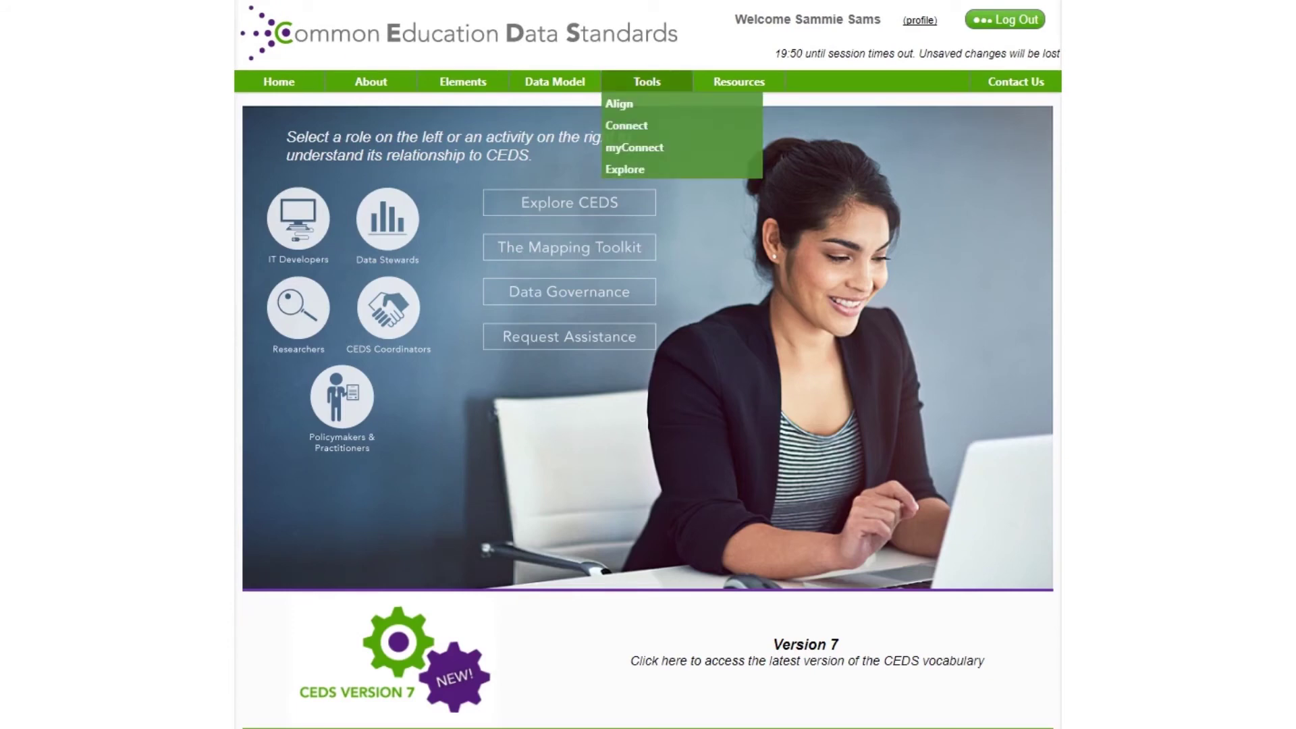
pyautogui.click(619, 103)
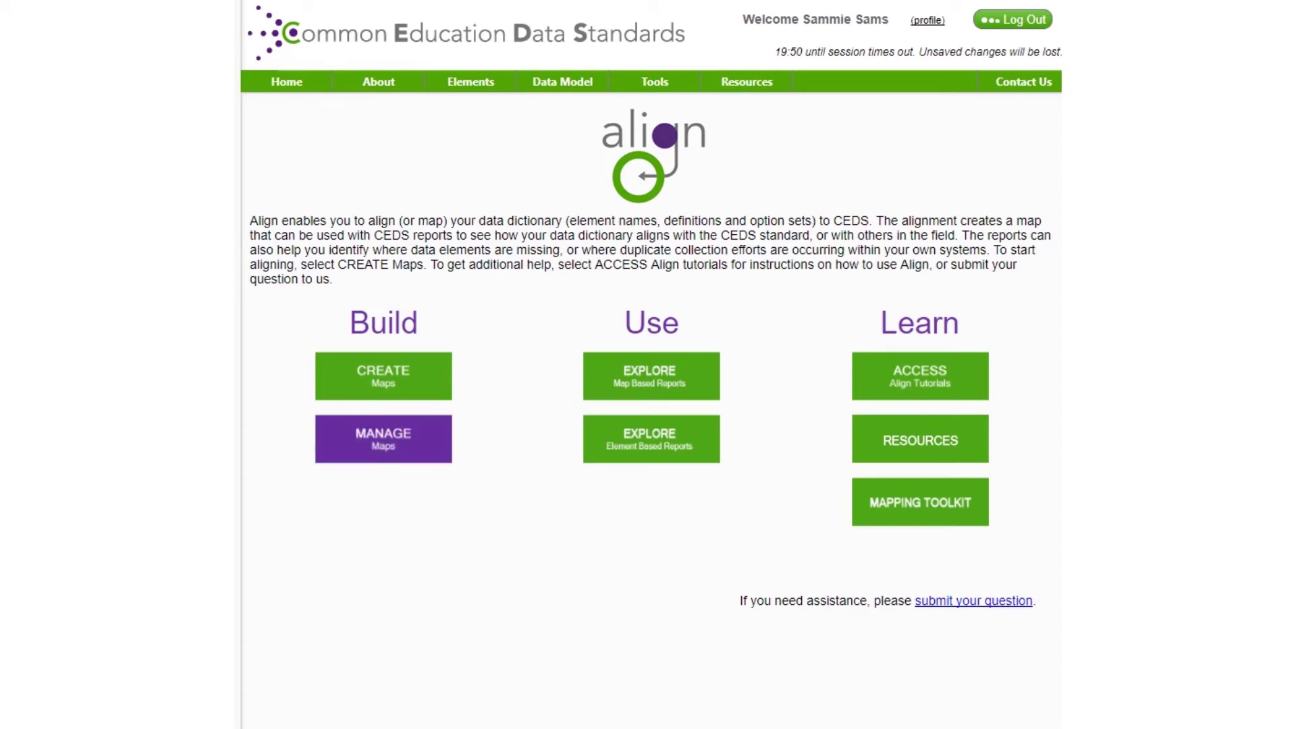
pyautogui.click(383, 439)
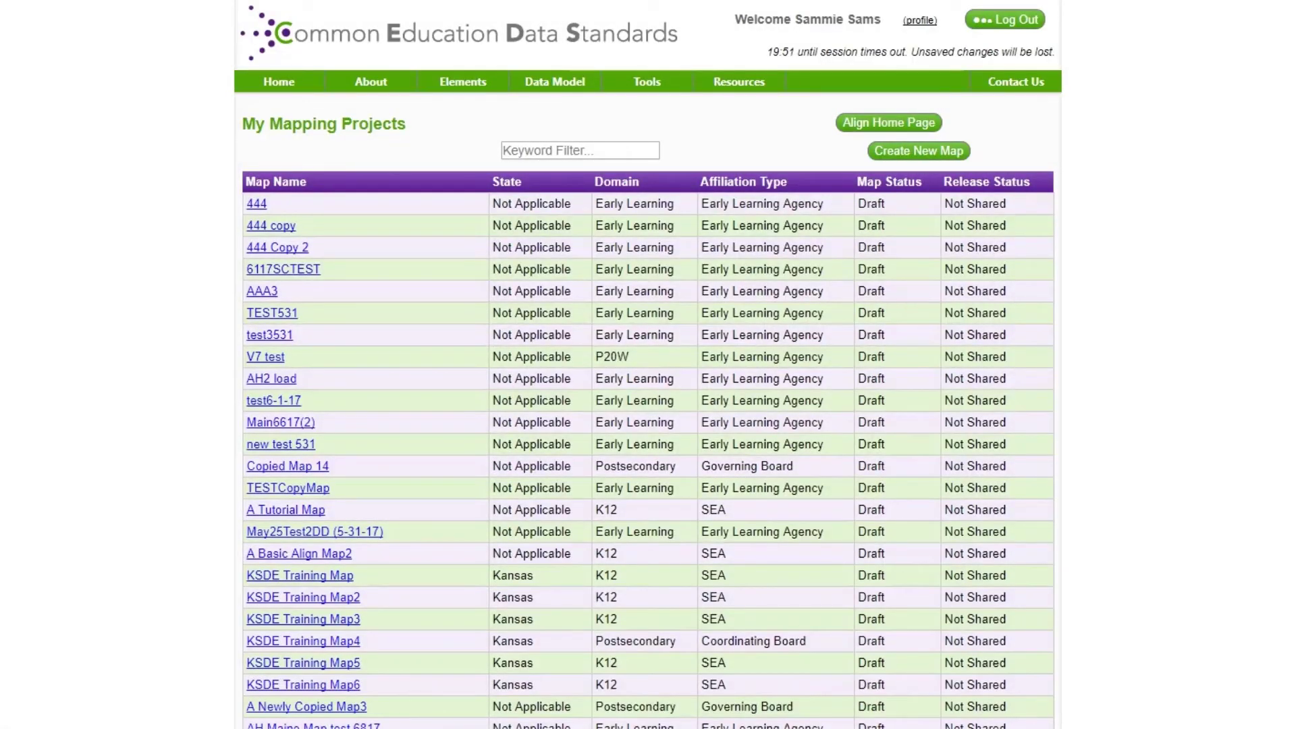
pyautogui.click(286, 510)
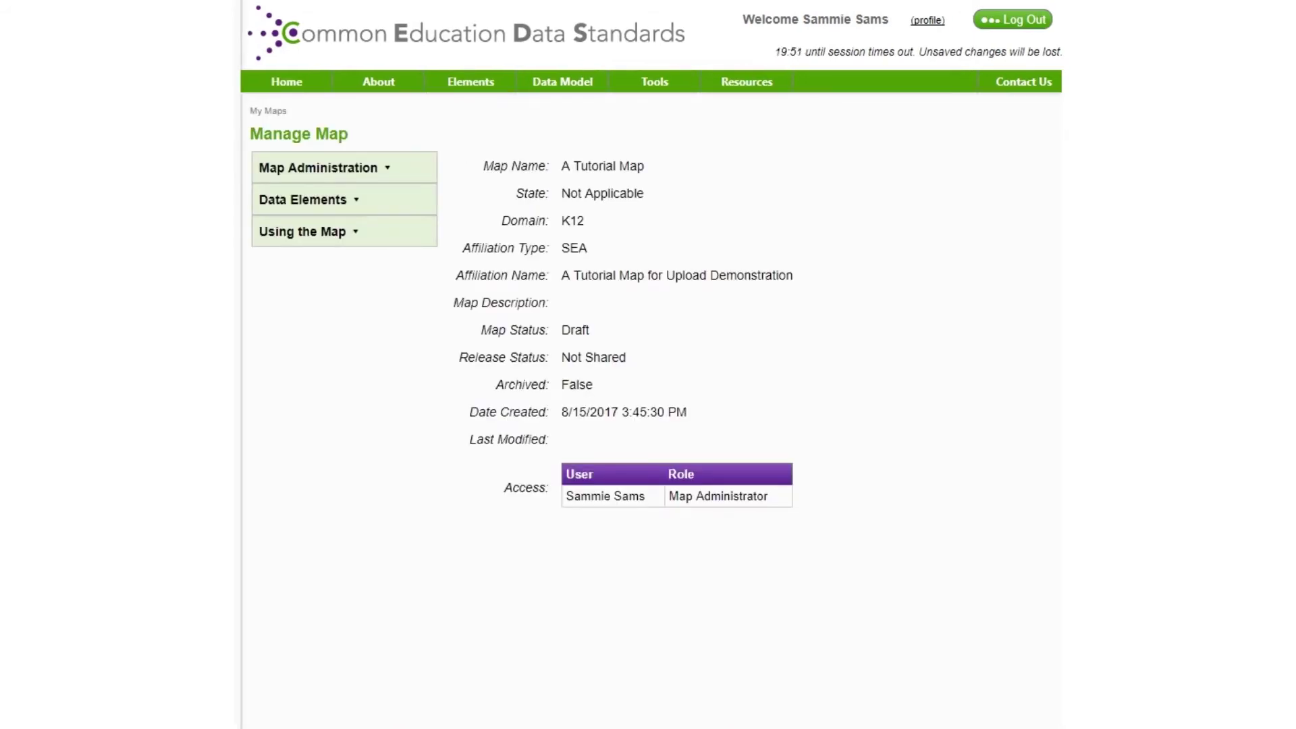
# Step: Upload the file Upload Template for Tutorial.xlsx as the map's data dictionary and choose Metadata as the worksheet to import
pyautogui.moveTo(309, 200)
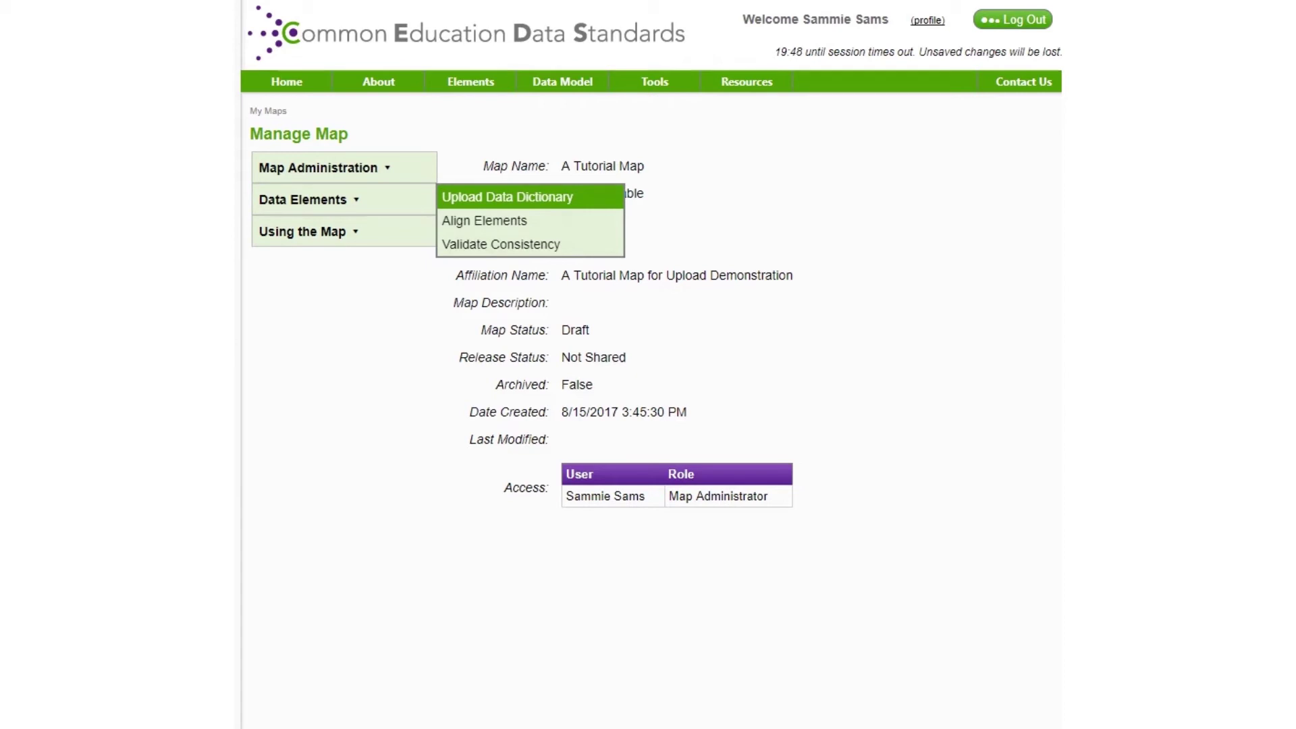
pyautogui.click(507, 197)
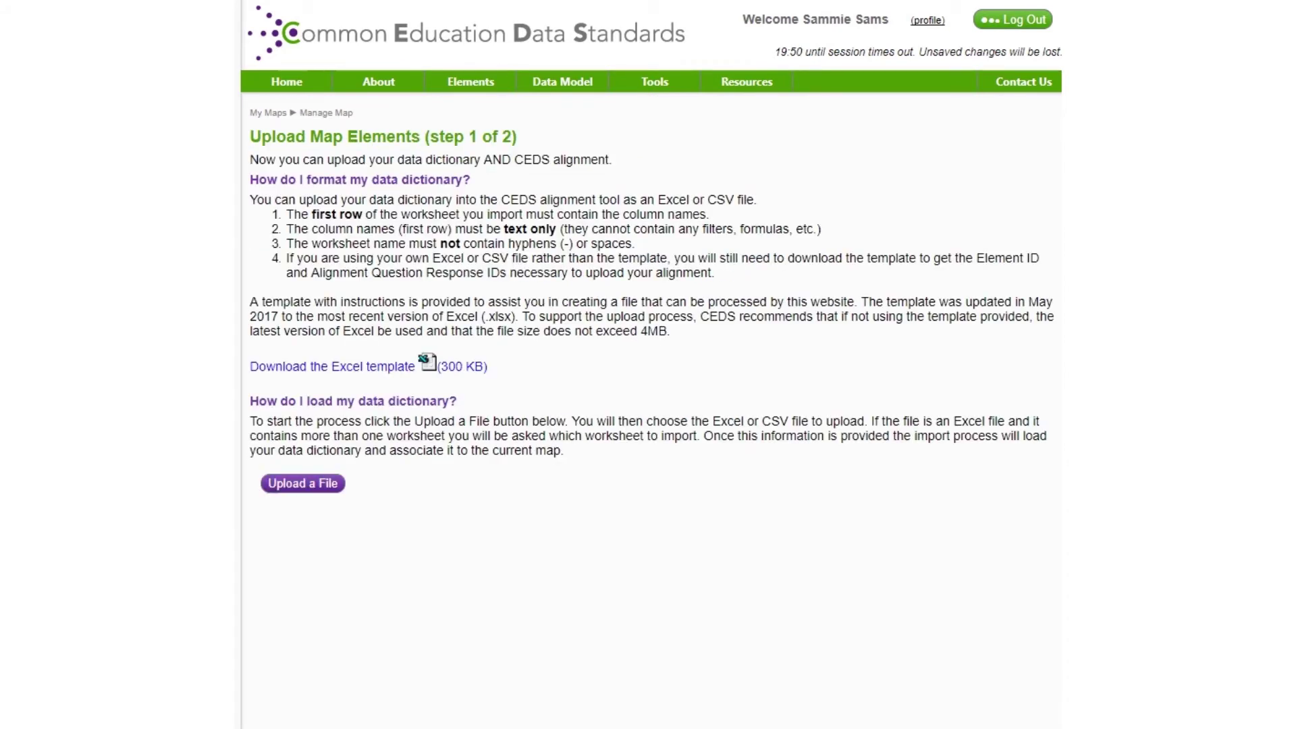
pyautogui.click(302, 483)
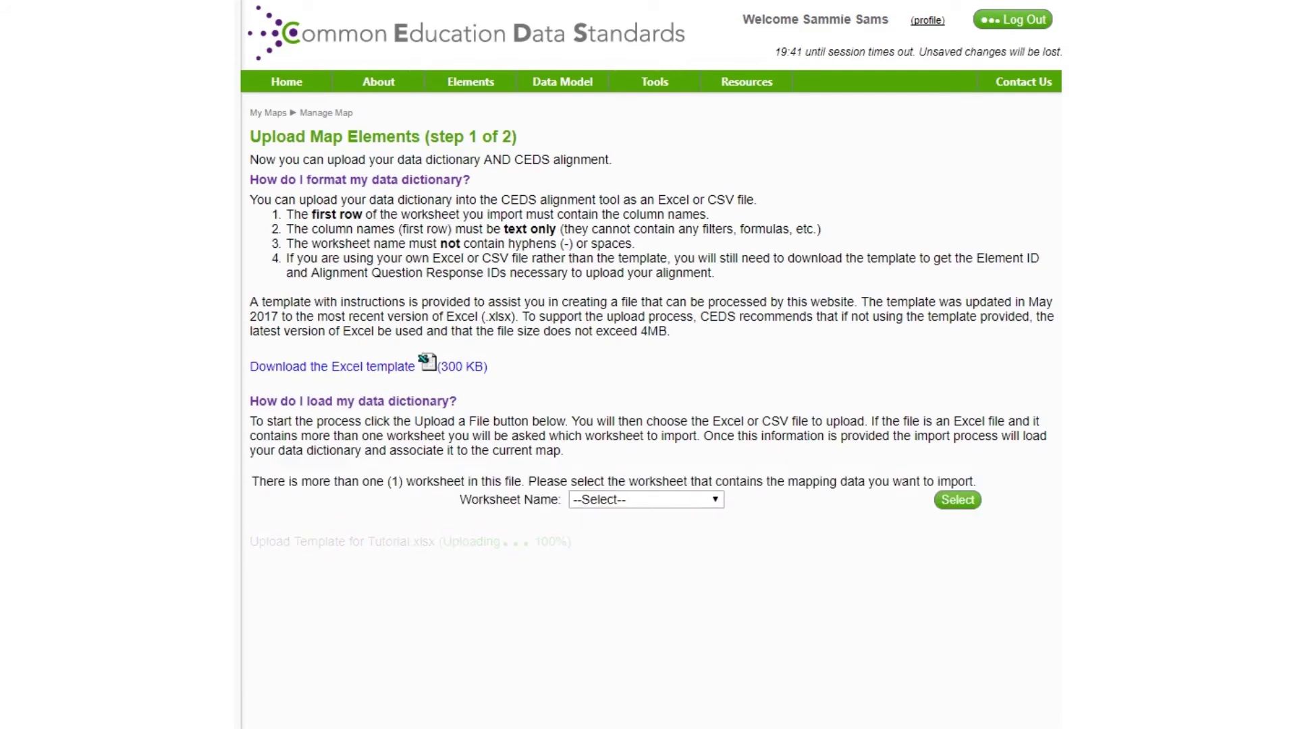
pyautogui.click(714, 500)
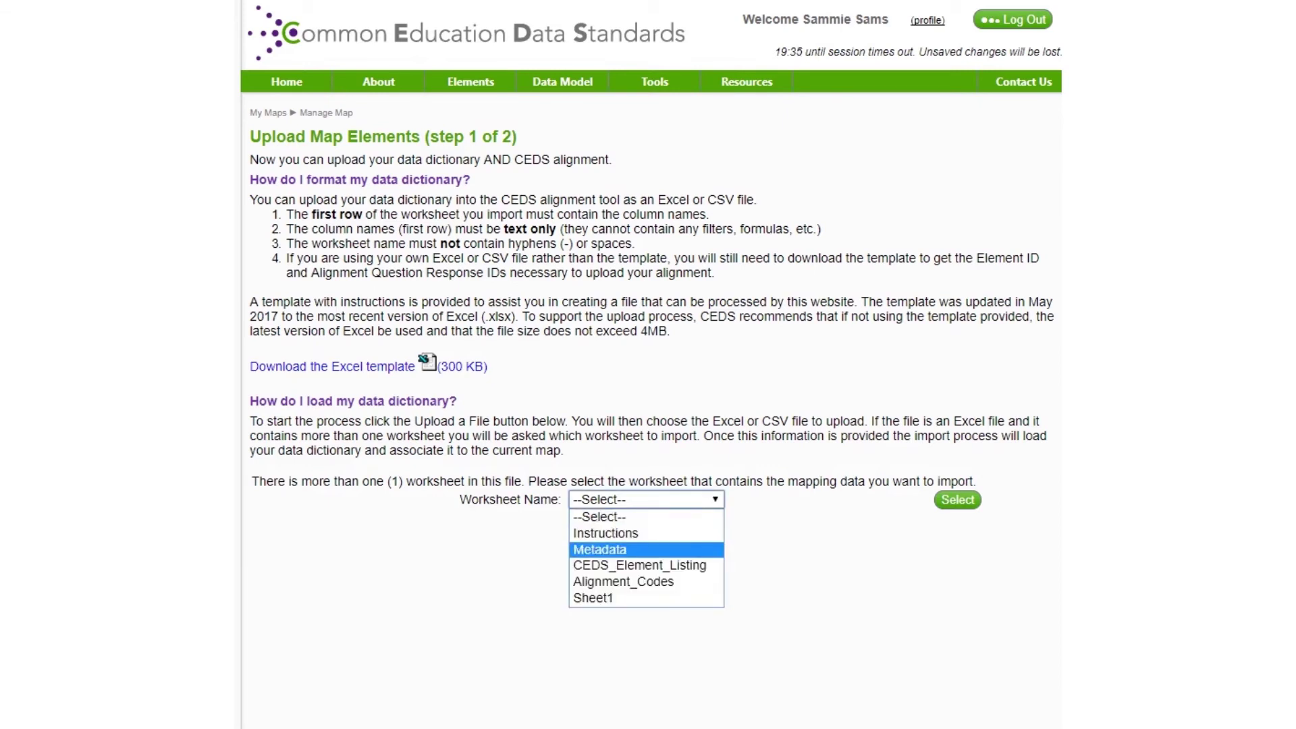
pyautogui.click(599, 549)
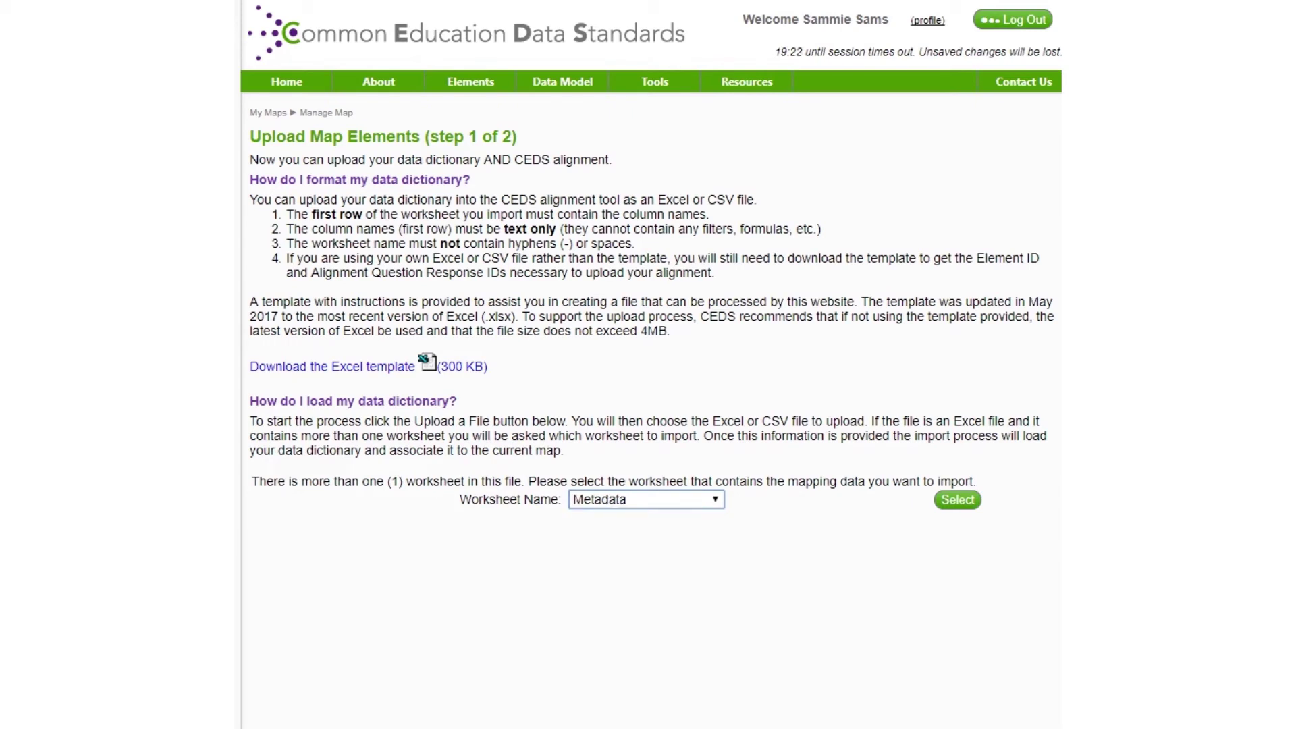
pyautogui.click(957, 499)
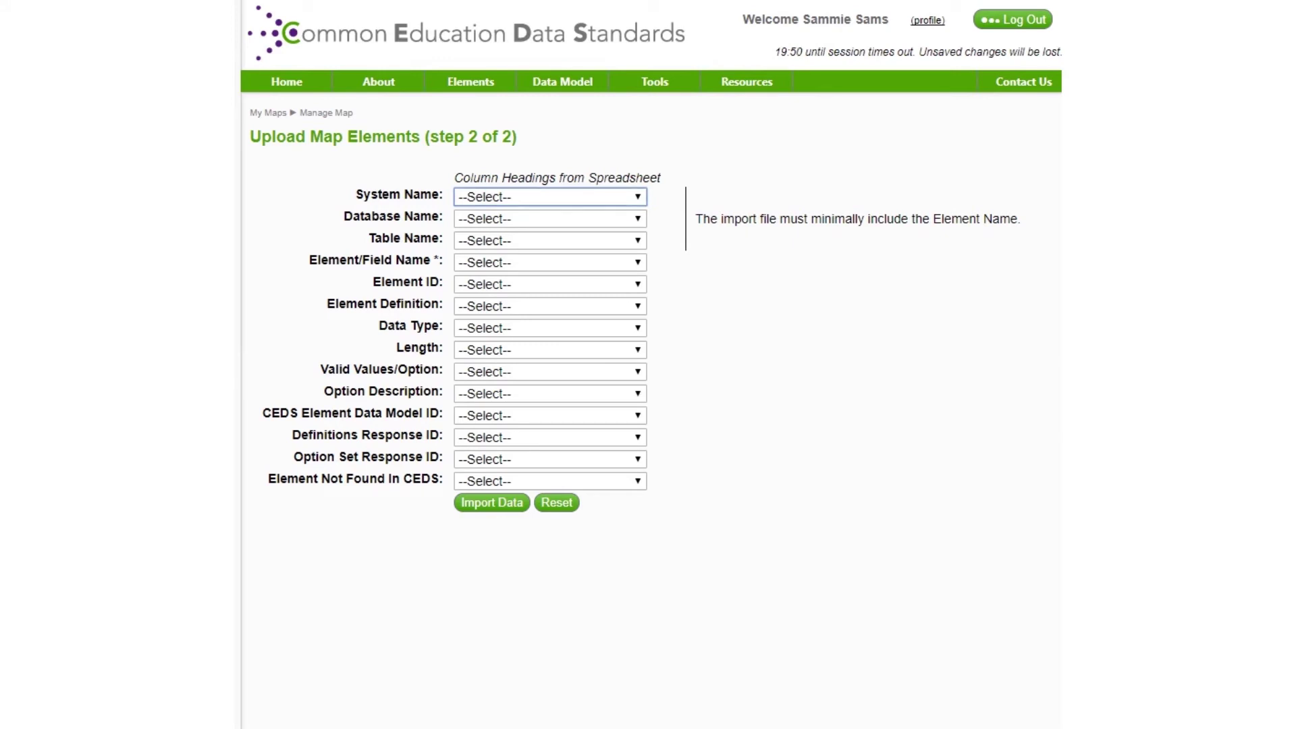
# Step: Match the System Name and Database Name fields to the spreadsheet columns of the same names
pyautogui.hotkey('alt', 'Down')
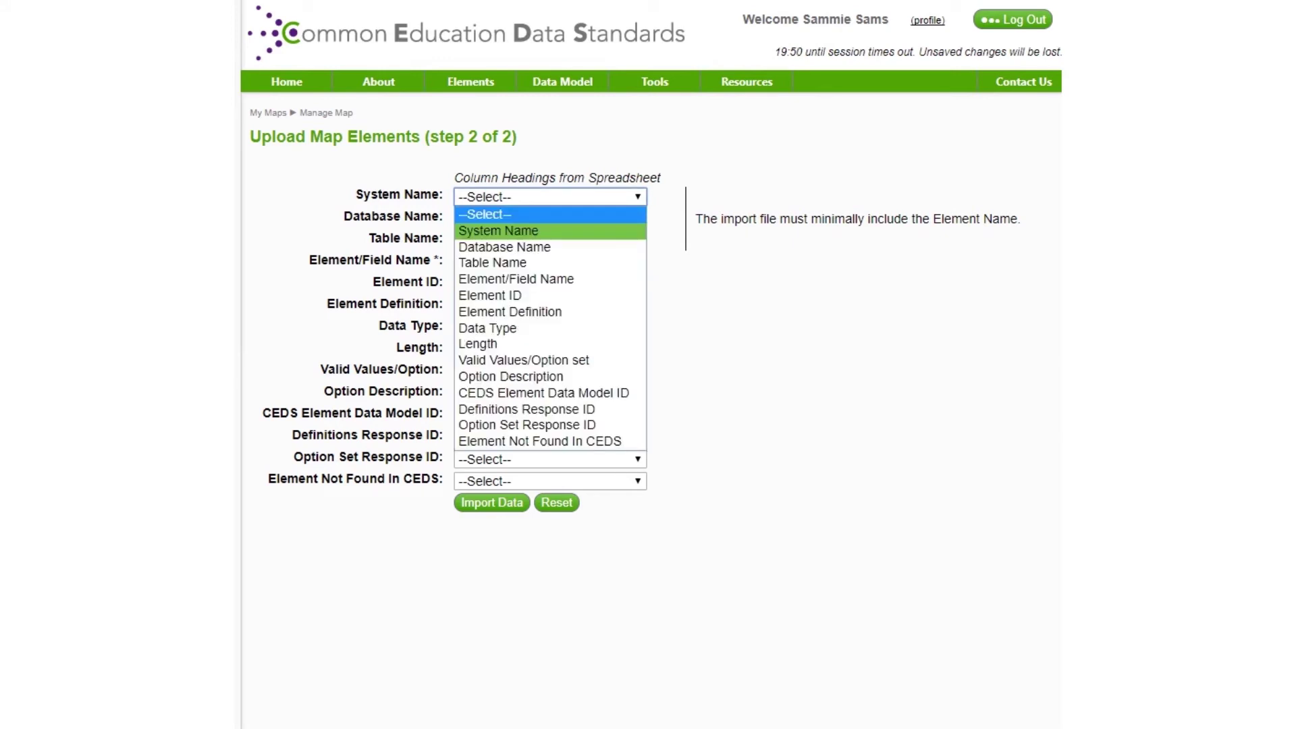
pyautogui.press('Up')
pyautogui.press('Up')
pyautogui.press('Up')
pyautogui.press('Up')
pyautogui.press('Return')
pyautogui.press('Tab')
pyautogui.hotkey('alt', 'Down')
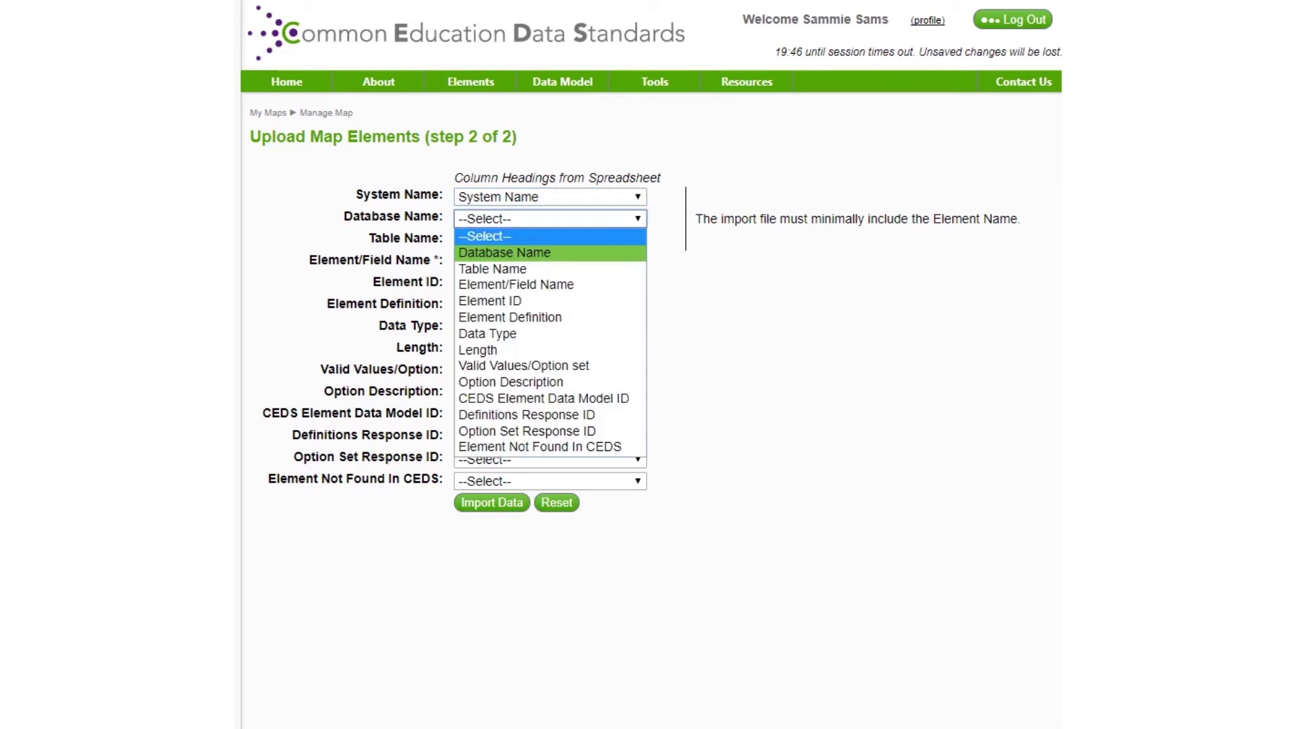
pyautogui.press('Return')
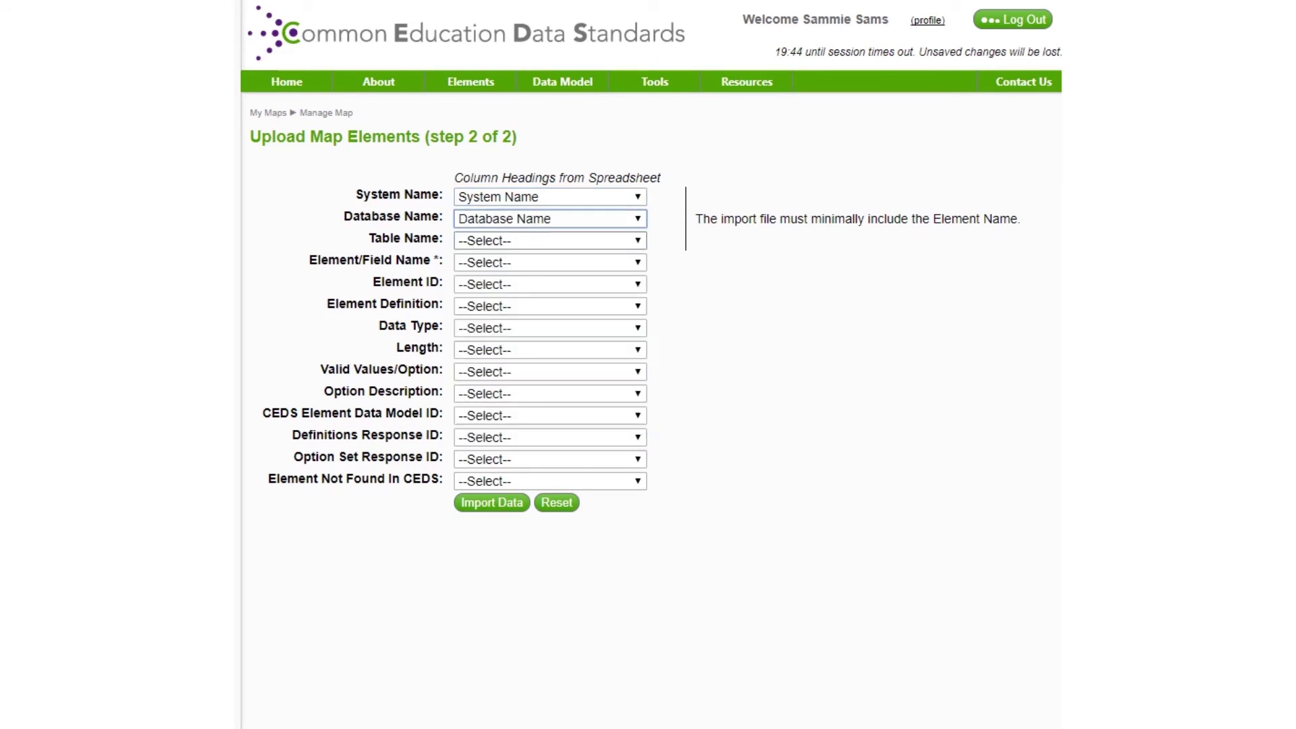
# Step: Match Table Name, Element/Field Name, Element ID and Element Definition to their identically named spreadsheet columns
pyautogui.press('Tab')
pyautogui.press('t')
pyautogui.press('Tab')
pyautogui.press('e')
pyautogui.press('Tab')
pyautogui.press('e')
pyautogui.press('Tab')
pyautogui.press('e')
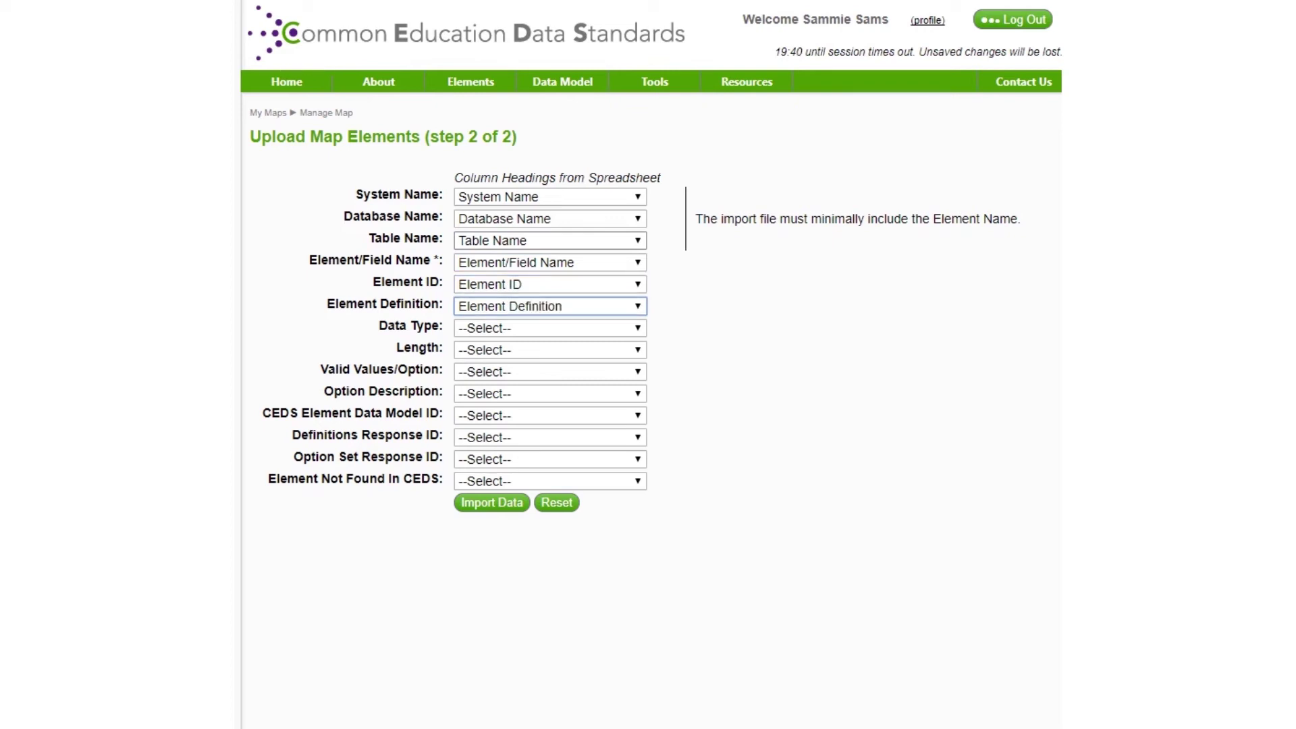
# Step: Match Data Type and Length to their same-named columns, and Valid Values/Option to the Valid Values/Option set column
pyautogui.press('Tab')
pyautogui.press('d')
pyautogui.press('Tab')
pyautogui.press('l')
pyautogui.press('Tab')
pyautogui.press('v')
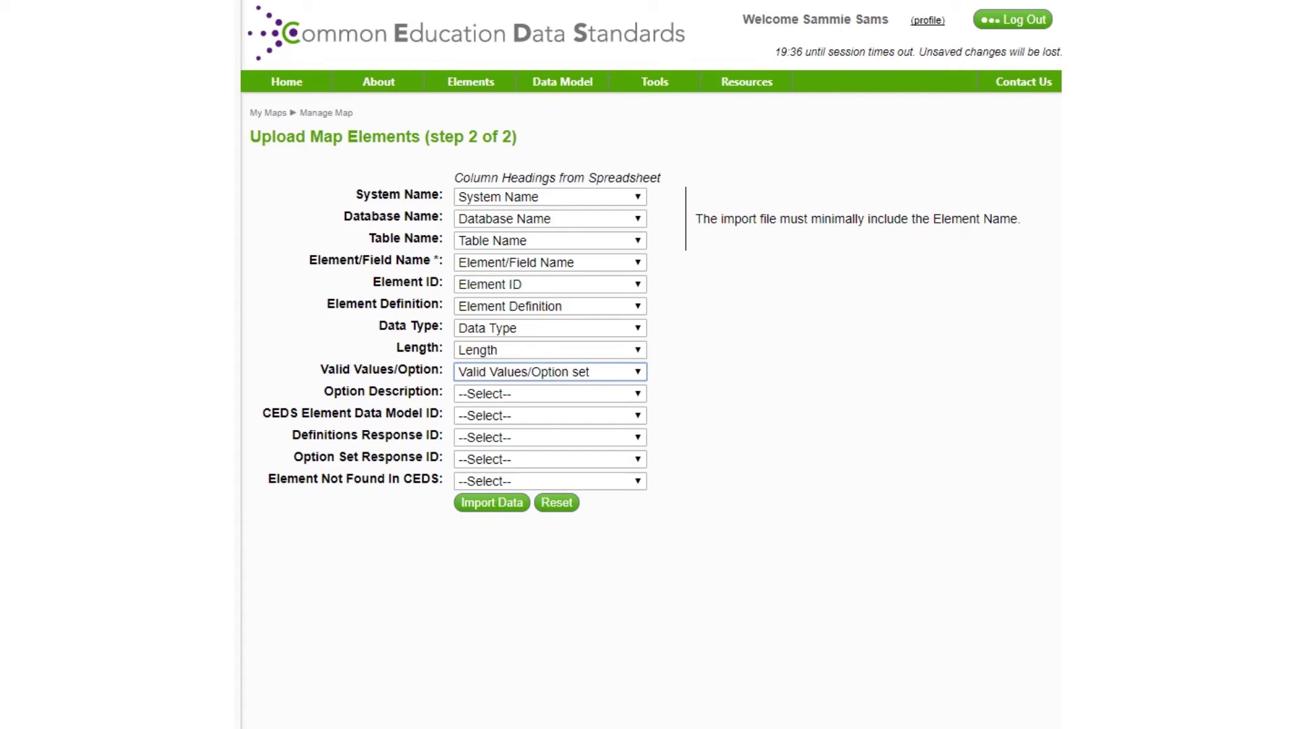
# Step: Match Option Description, CEDS Element Data Model ID and Definitions Response ID to their identically named spreadsheet columns
pyautogui.press('Tab')
pyautogui.press('o')
pyautogui.press('Tab')
pyautogui.press('c')
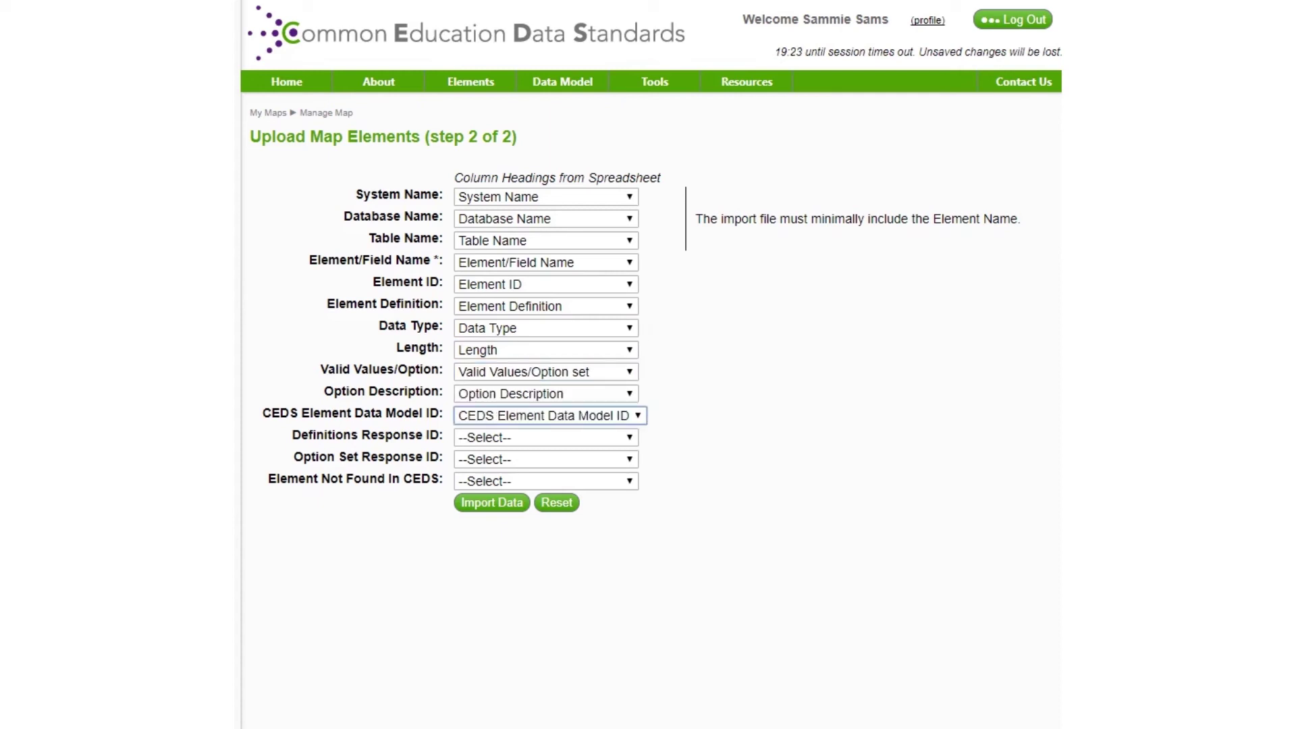
pyautogui.press('Tab')
pyautogui.press('d')
# Step: Match Option Set Response ID and Element Not Found In CEDS to their identically named spreadsheet columns
pyautogui.press('Tab')
pyautogui.hotkey('alt', 'Down')
pyautogui.press('Down')
pyautogui.press('Down')
pyautogui.press('Up')
pyautogui.press('Return')
pyautogui.press('Tab')
pyautogui.hotkey('alt', 'Down')
pyautogui.press('Down')
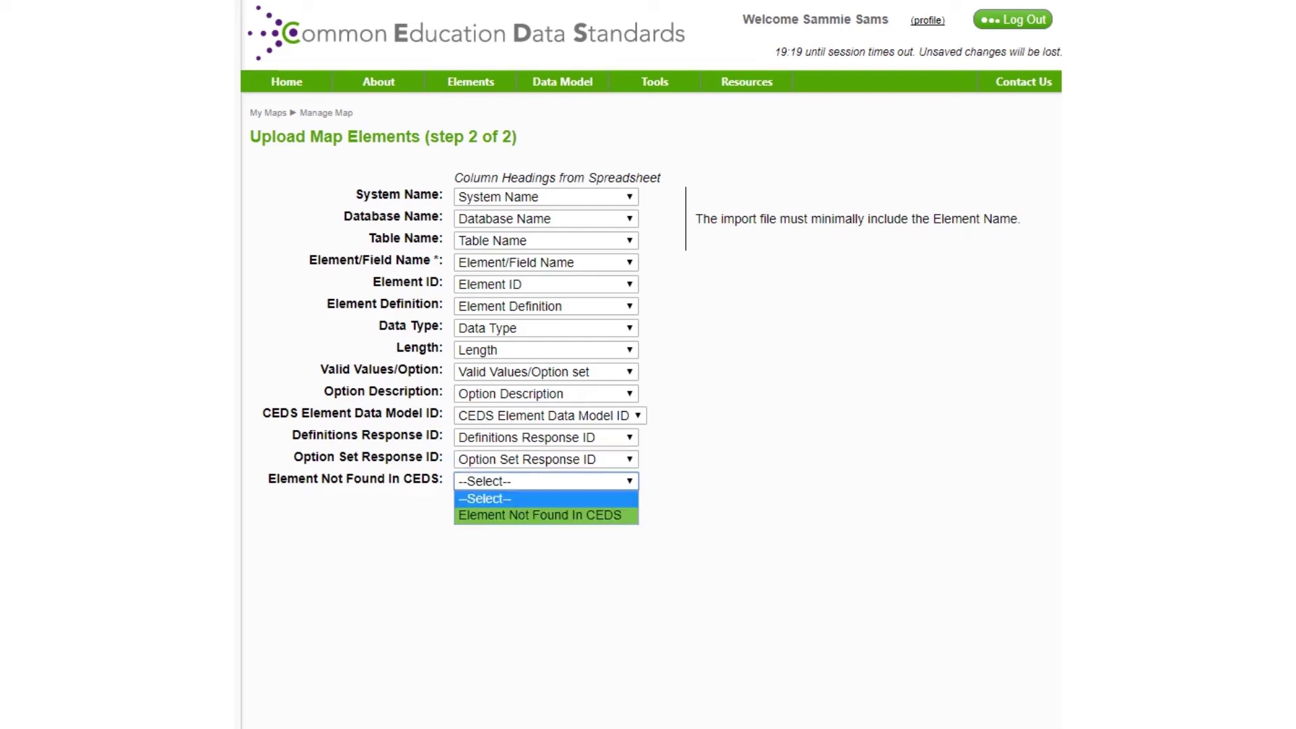
pyautogui.press('Return')
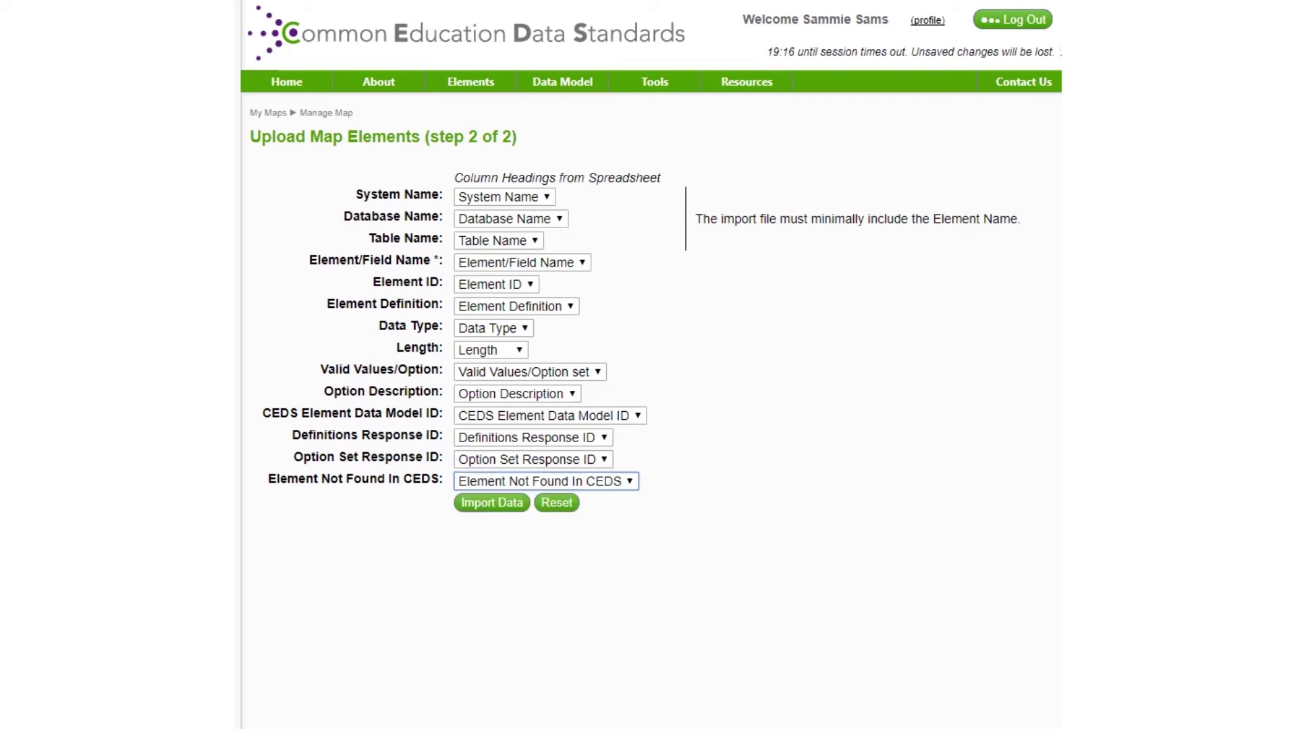
# Step: Import the matched spreadsheet data into the map and dismiss the import summary
pyautogui.press('Tab')
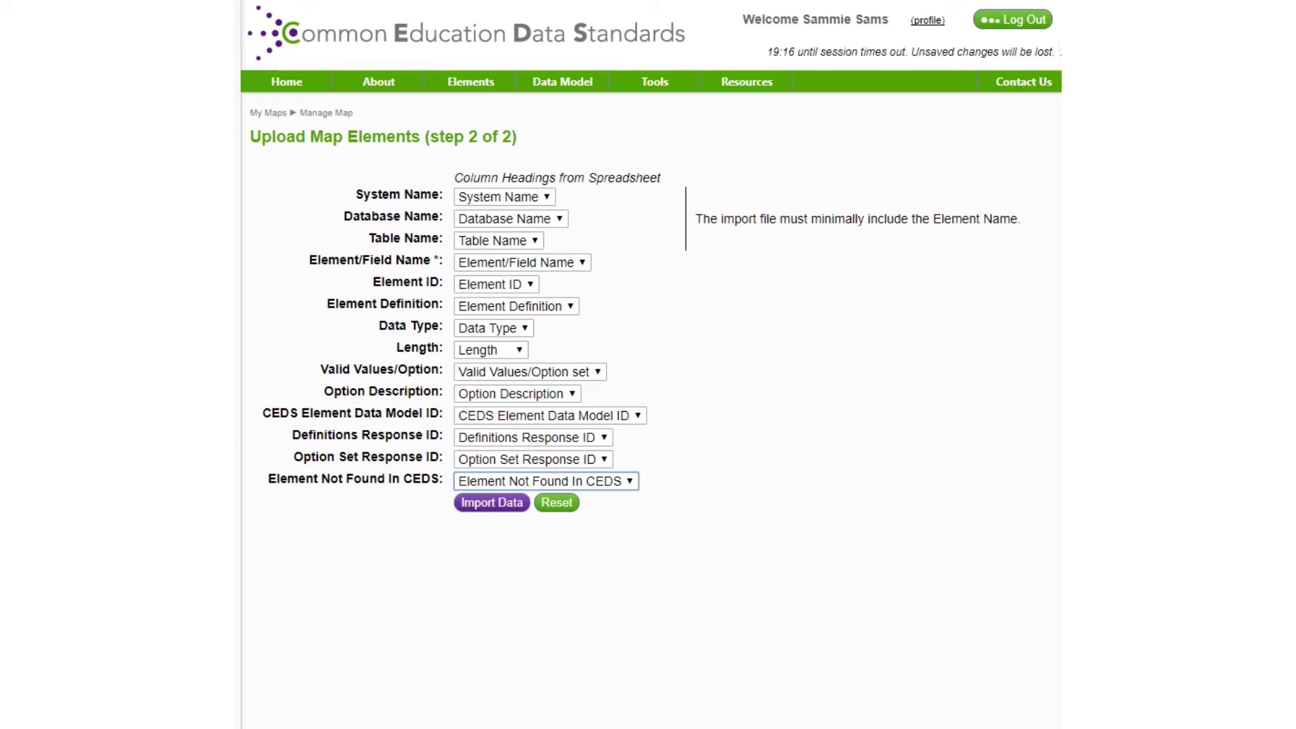
pyautogui.press('Return')
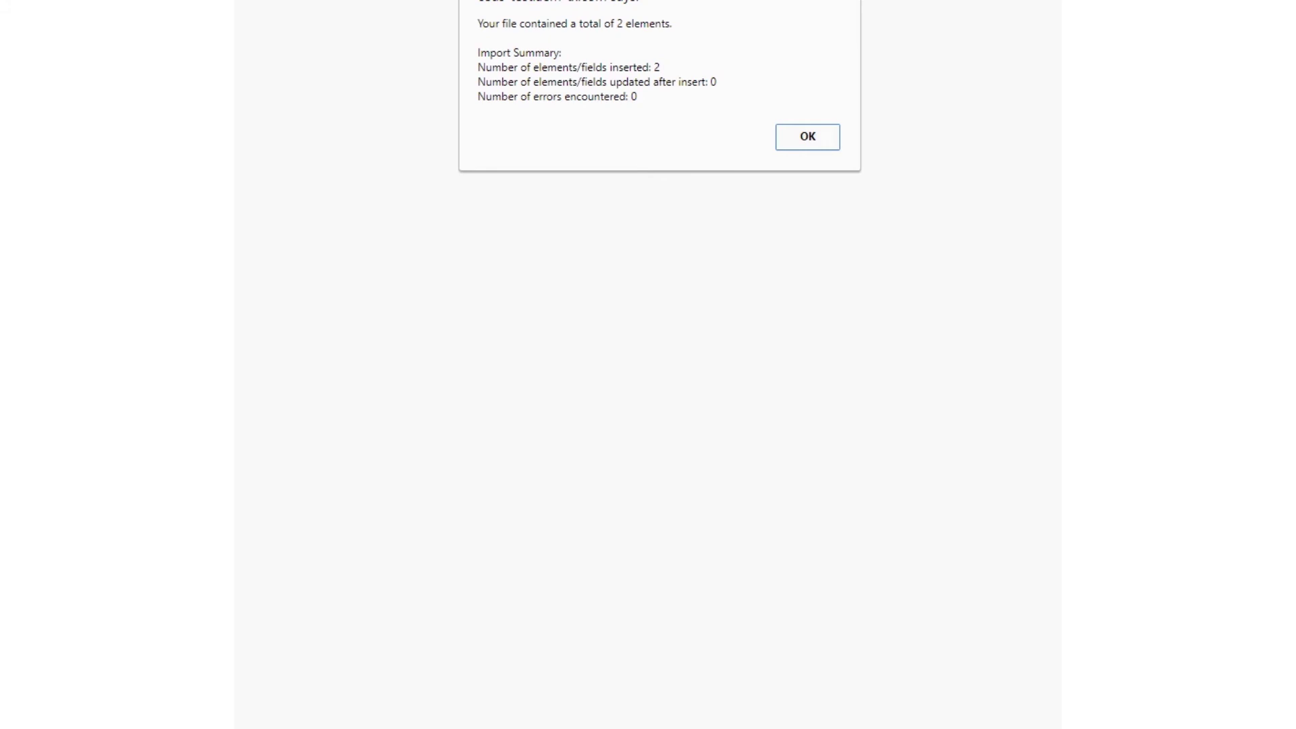
pyautogui.press('Return')
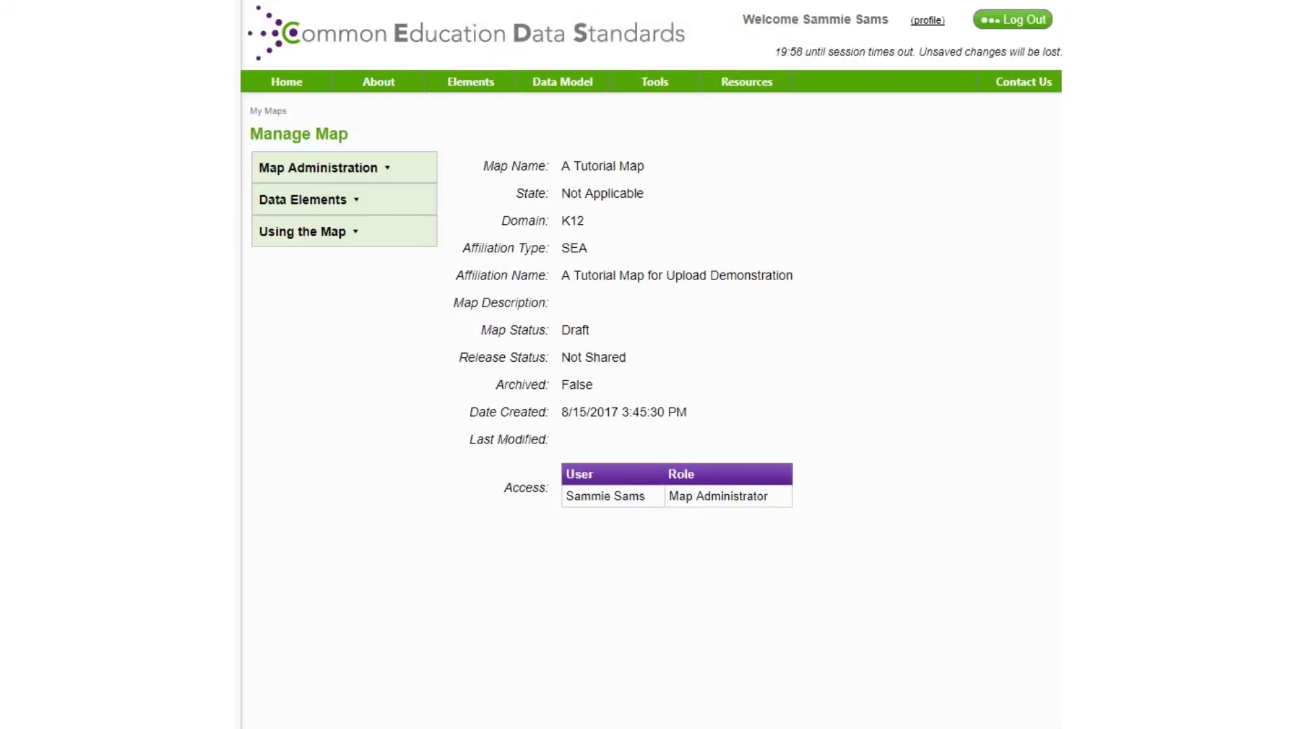